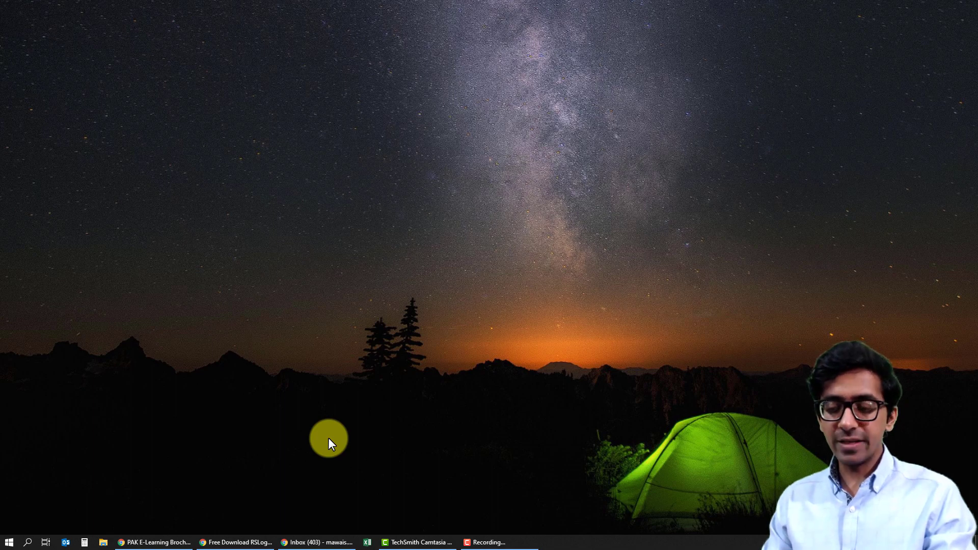
Step: Show the e-learning brochure PDF in Chrome, then switch to the Google homepage tab
click(190, 539)
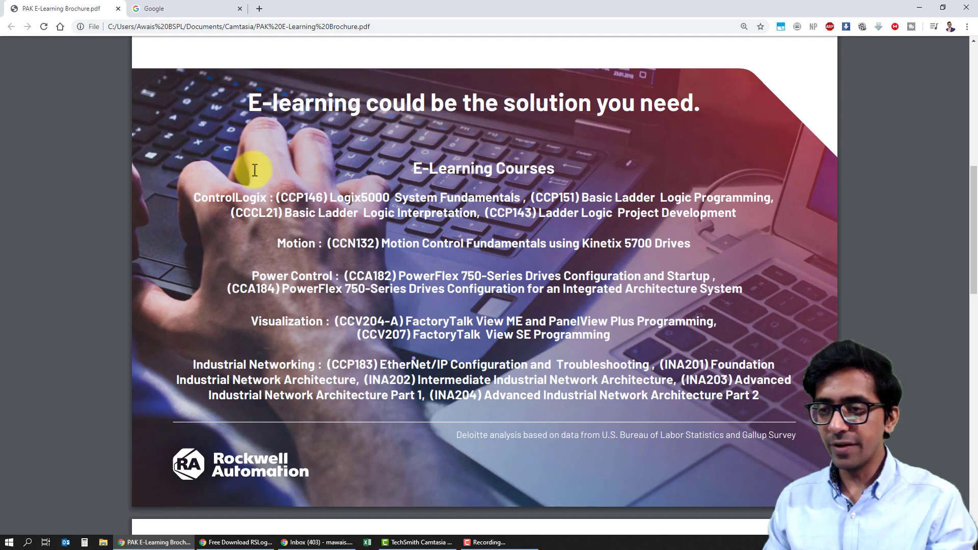
click(175, 8)
Step: Go to rok.auto/elearning and open the ENROLL form through Register Here
click(158, 22)
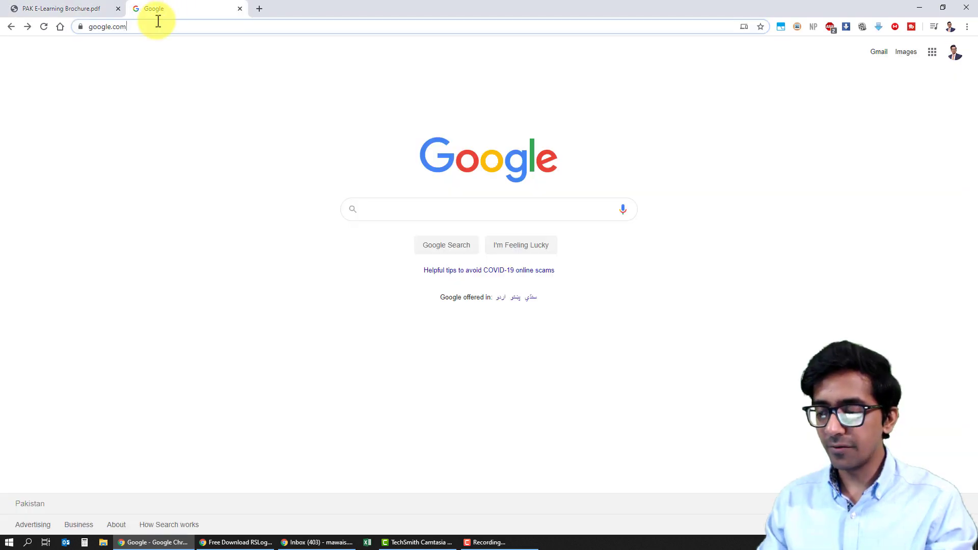
key(ctrl+a)
key(BackSpace)
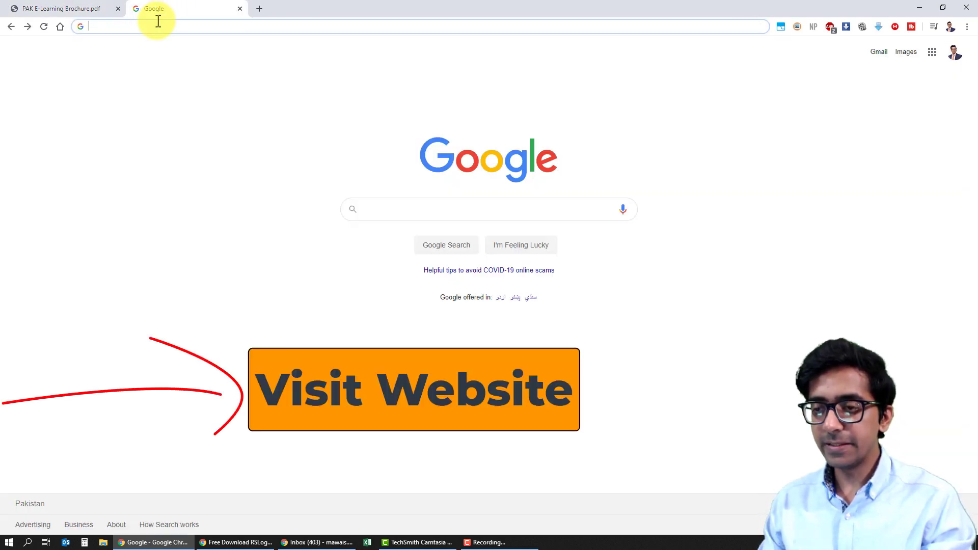
text(rok.)
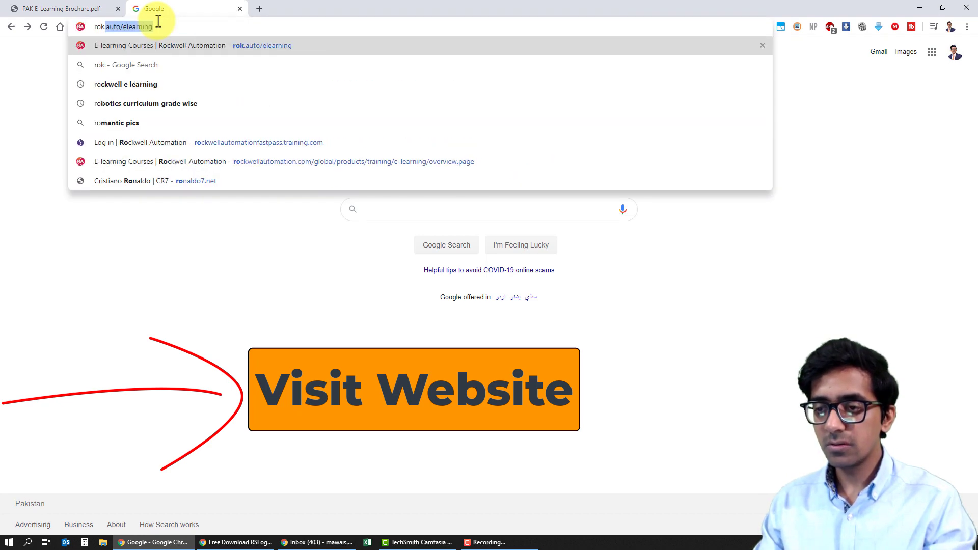
text(auto/elearning)
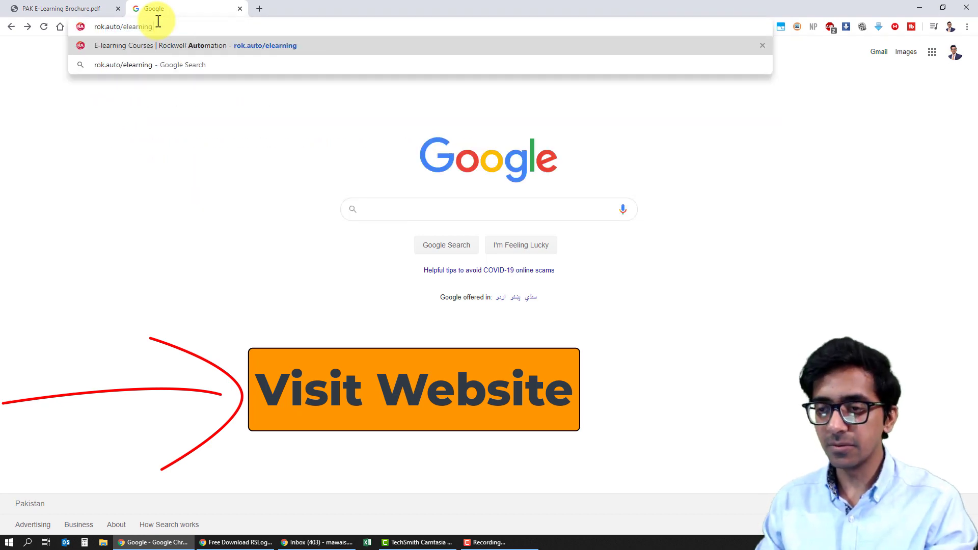
key(Return)
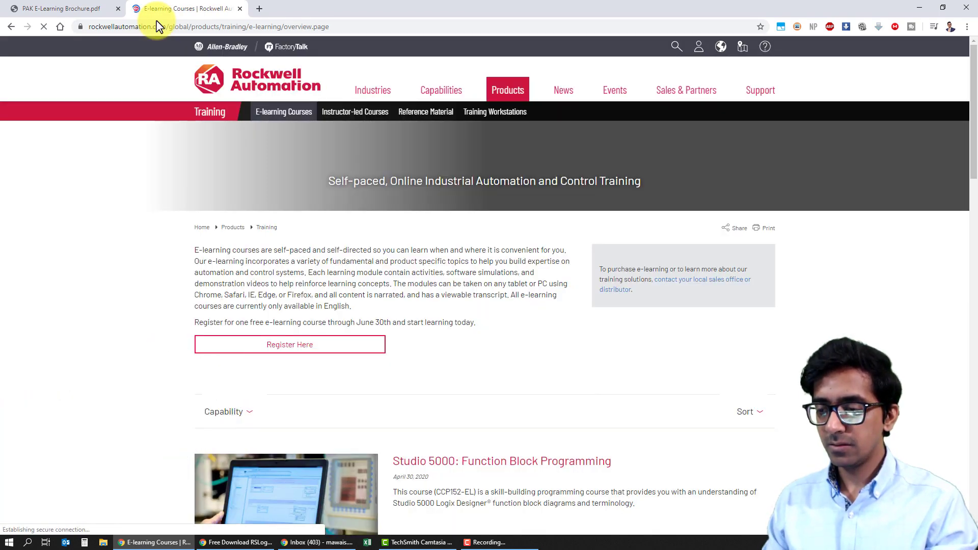
click(336, 351)
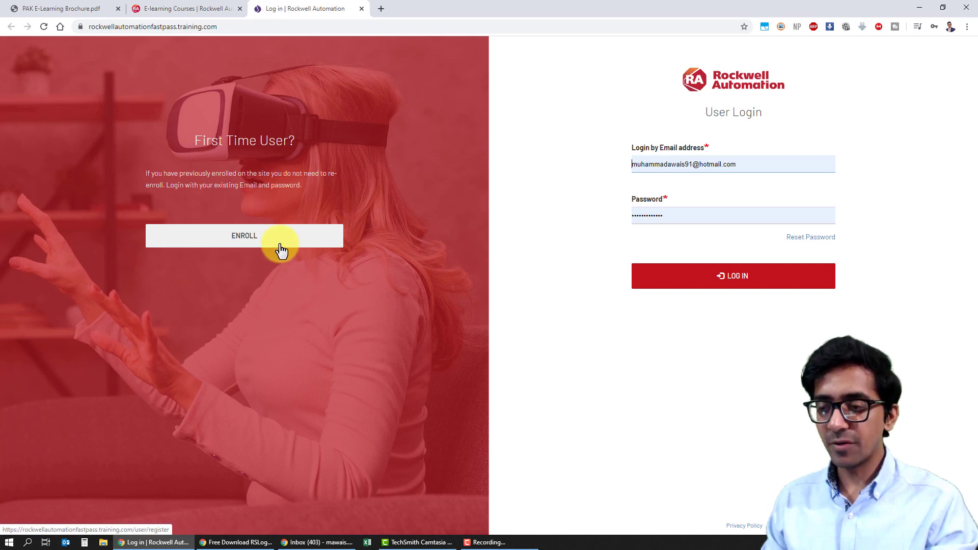
click(302, 246)
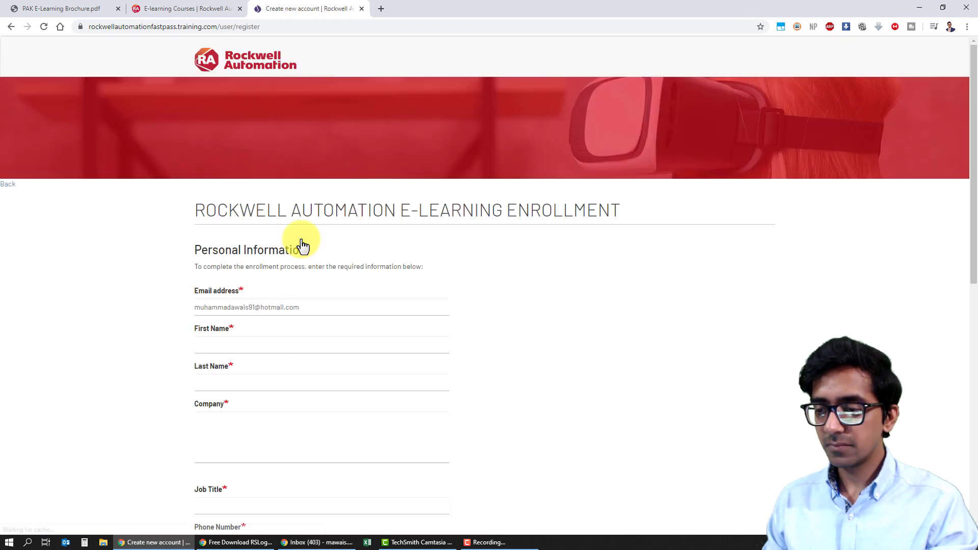
Step: Replace the prefilled email with the registrant's Gmail address
click(302, 301)
key(BackSpace)
key(BackSpace)
key(BackSpace)
key(BackSpace)
key(BackSpace)
key(BackSpace)
key(BackSpace)
key(BackSpace)
key(BackSpace)
key(BackSpace)
key(BackSpace)
key(BackSpace)
key(BackSpace)
key(BackSpace)
key(BackSpace)
key(BackSpace)
key(BackSpace)
key(BackSpace)
key(BackSpace)
key(BackSpace)
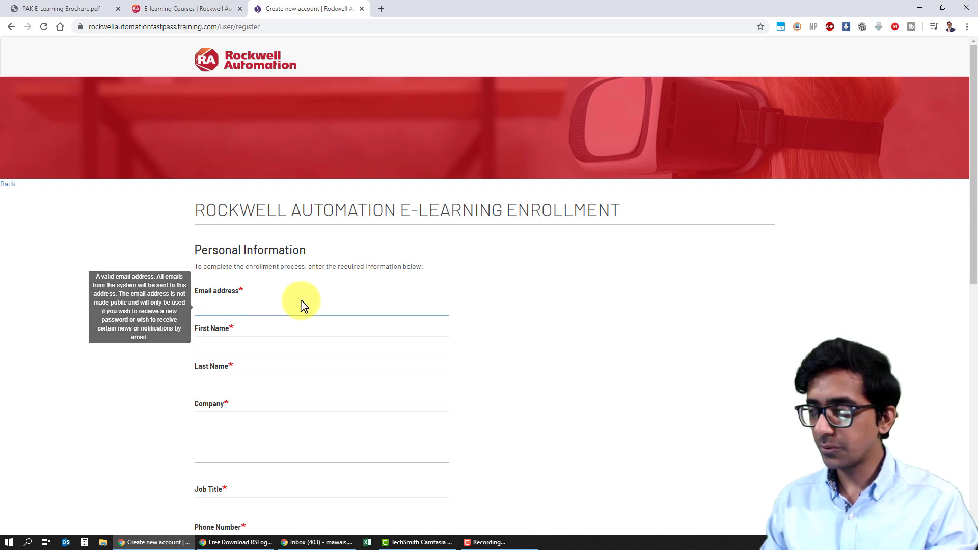
drag(972, 179, 972, 218)
key(Tab)
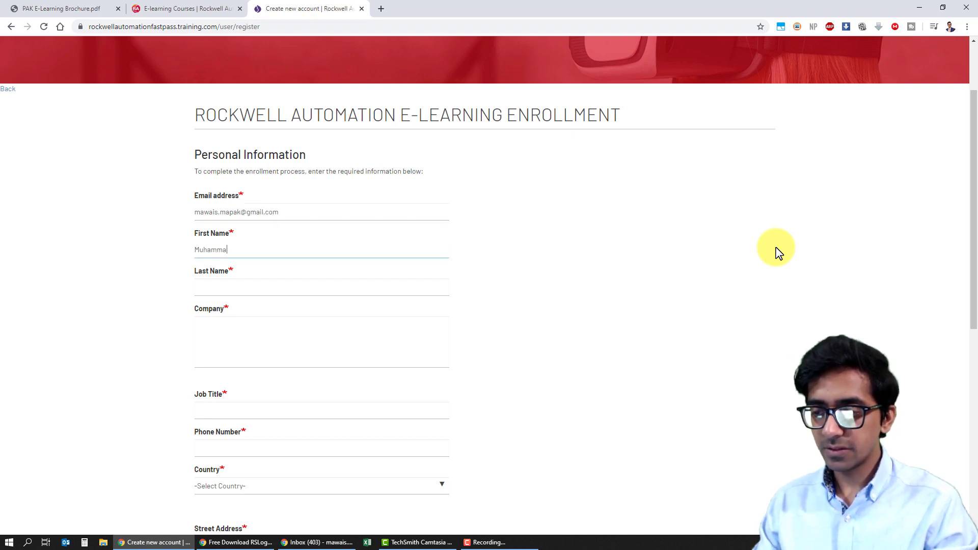
Step: Fill in first and last name, company, job title Automation Engineer, phone number and country Pakistan
key(Tab)
key(Tab)
text(p)
text(akistan)
text(Studen)
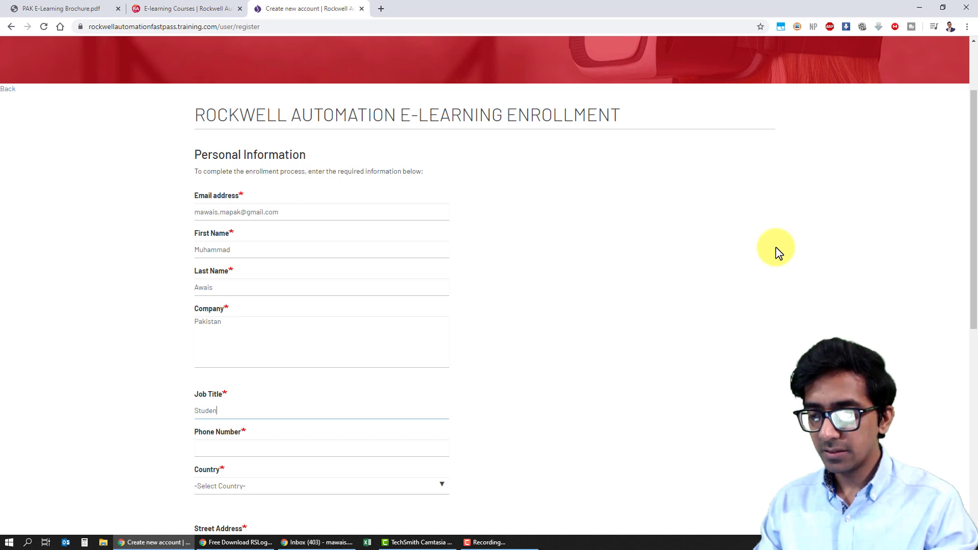
key(BackSpace)
key(BackSpace)
key(BackSpace)
key(BackSpace)
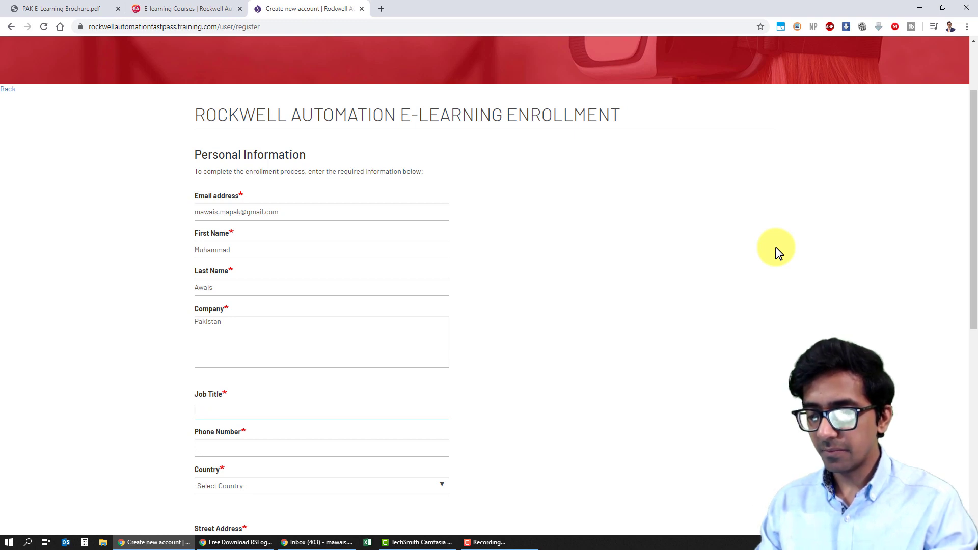
text(Automation Engineer)
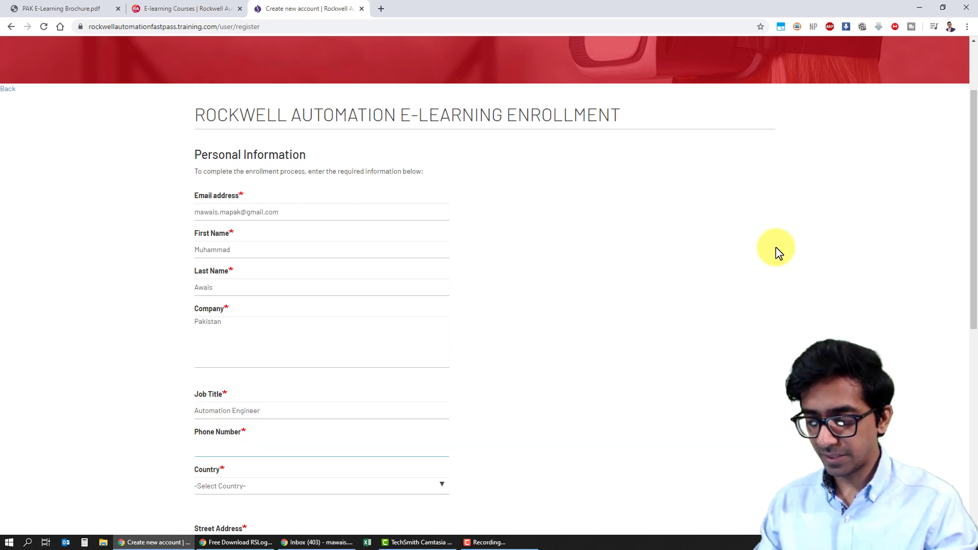
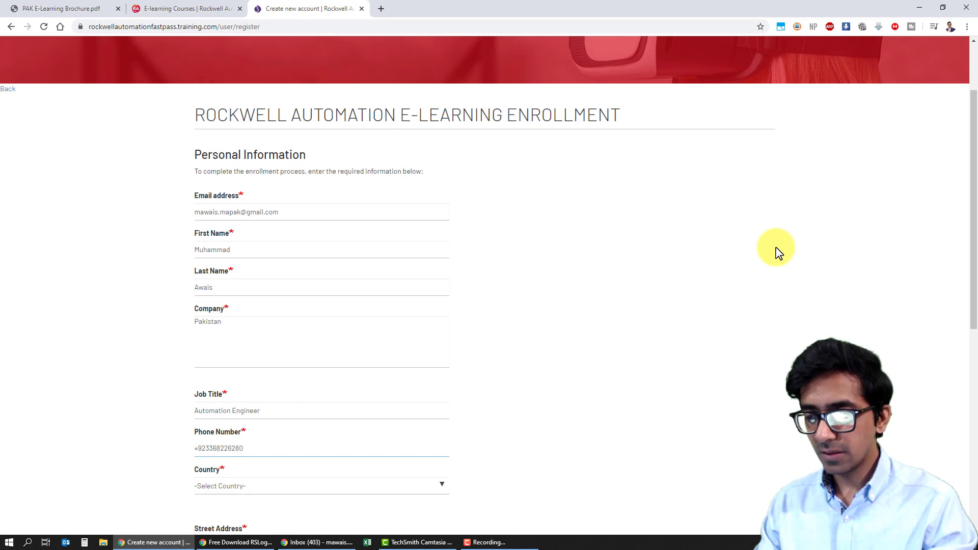
key(Tab)
key(p)
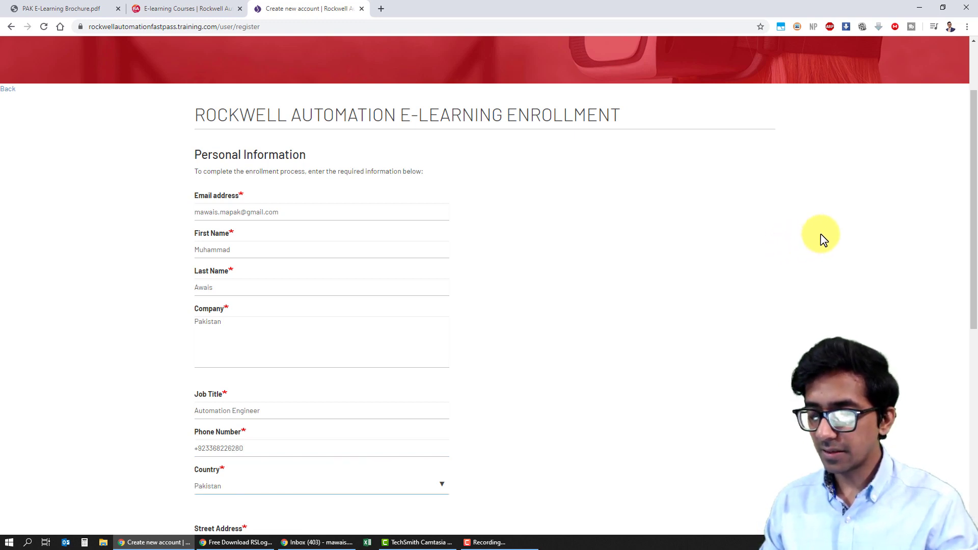
Step: Change the company field to 'Self Employed'
drag(974, 191, 976, 229)
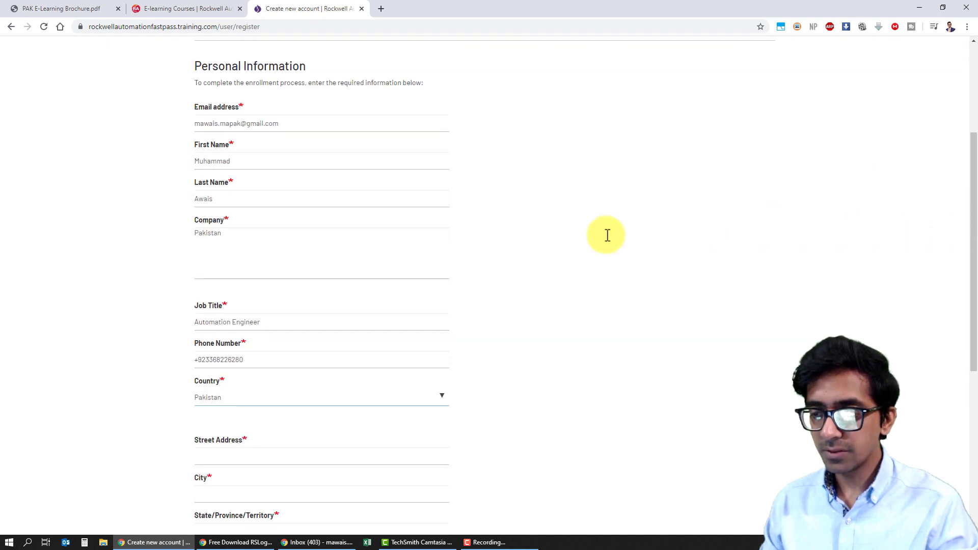
drag(234, 240, 184, 239)
text(Self Employed)
key(Tab)
key(Tab)
key(Tab)
key(Tab)
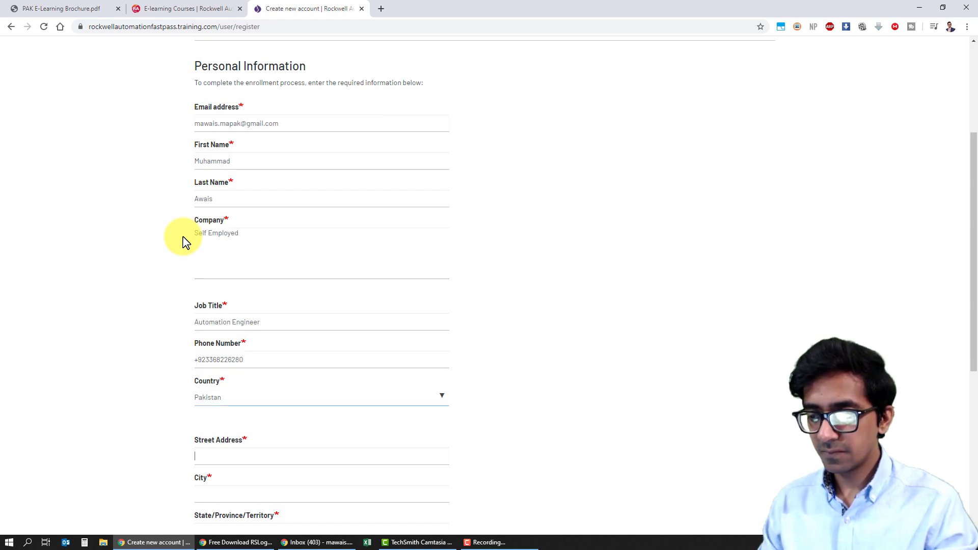
Step: Enter the street address, city, state/province and zip code, bringing SUBMIT into view
drag(974, 284, 974, 367)
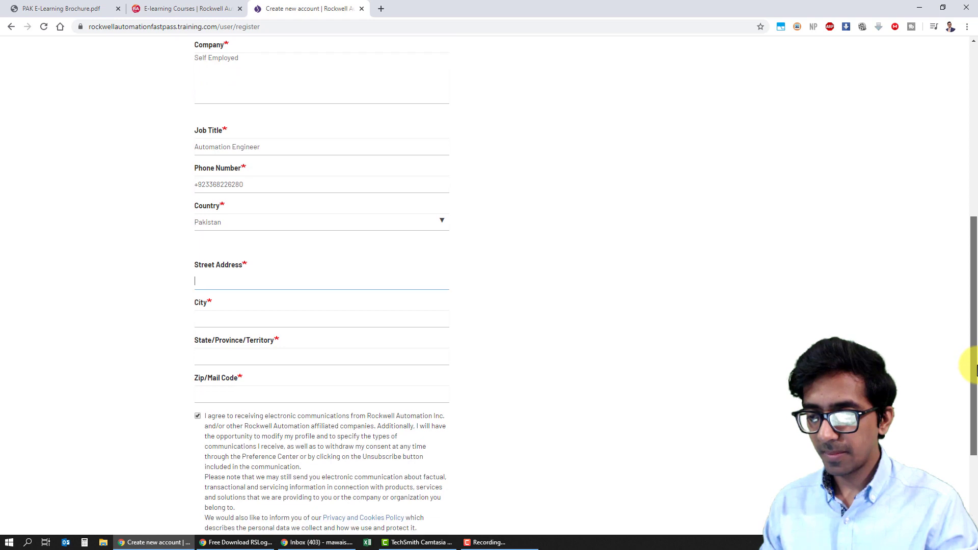
text(P)
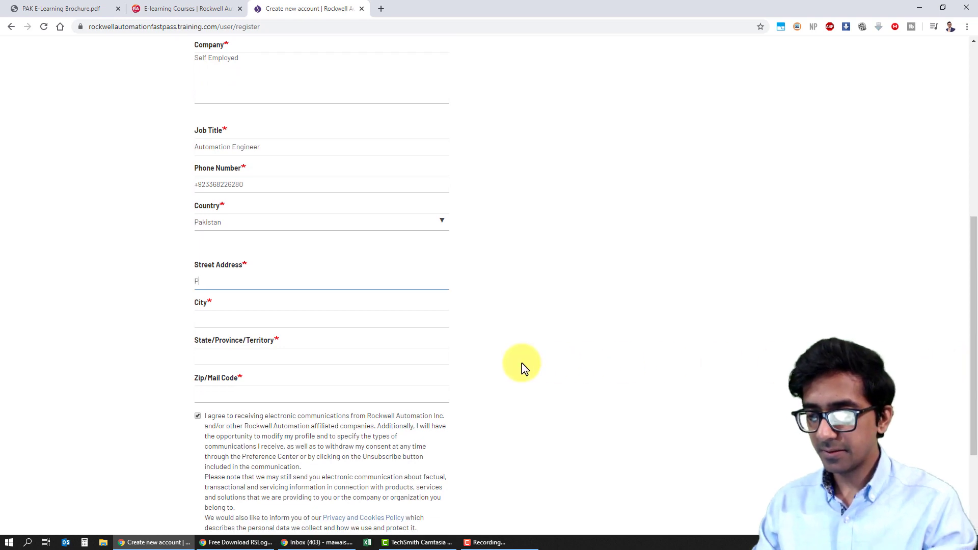
text(arachi)
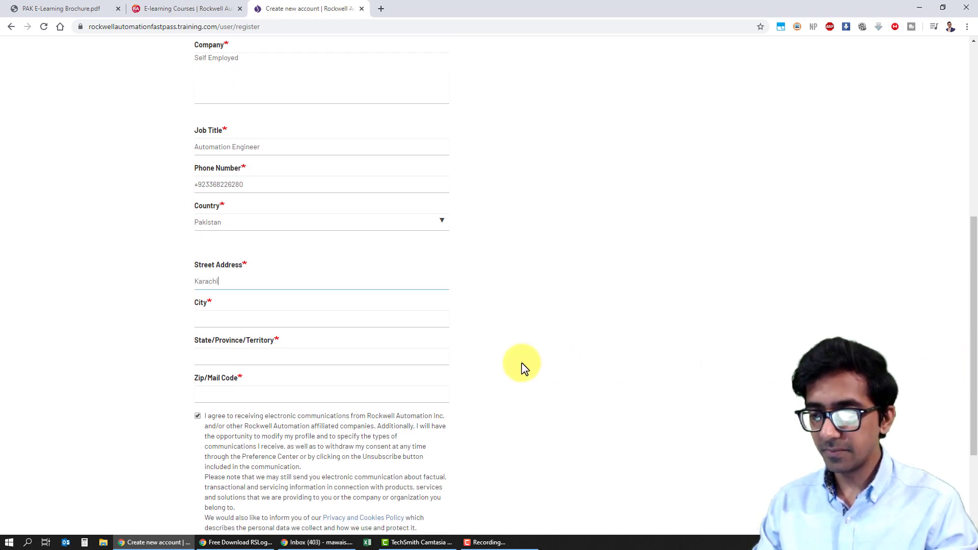
key(Tab)
text(karachi)
key(Tab)
text(simd)
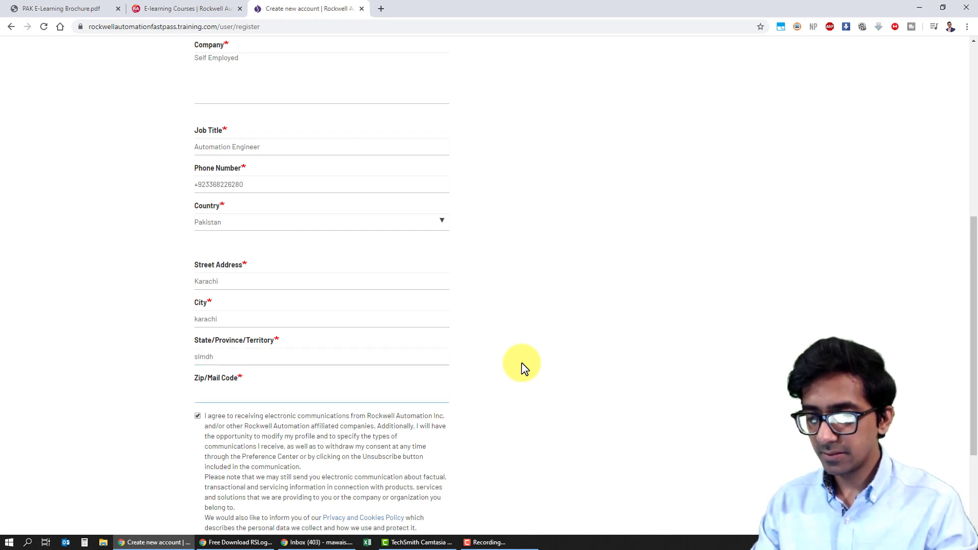
text(75400)
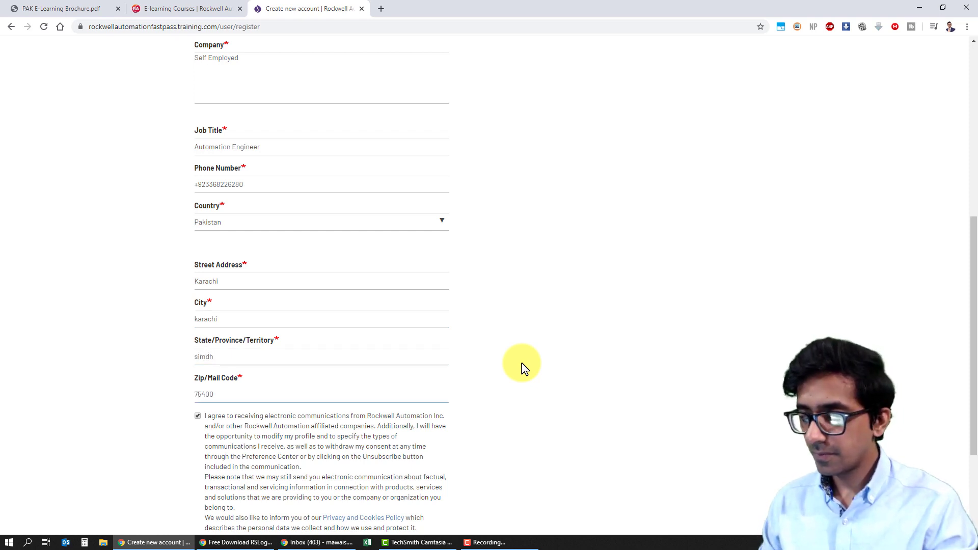
scroll(967, 349, down, 3)
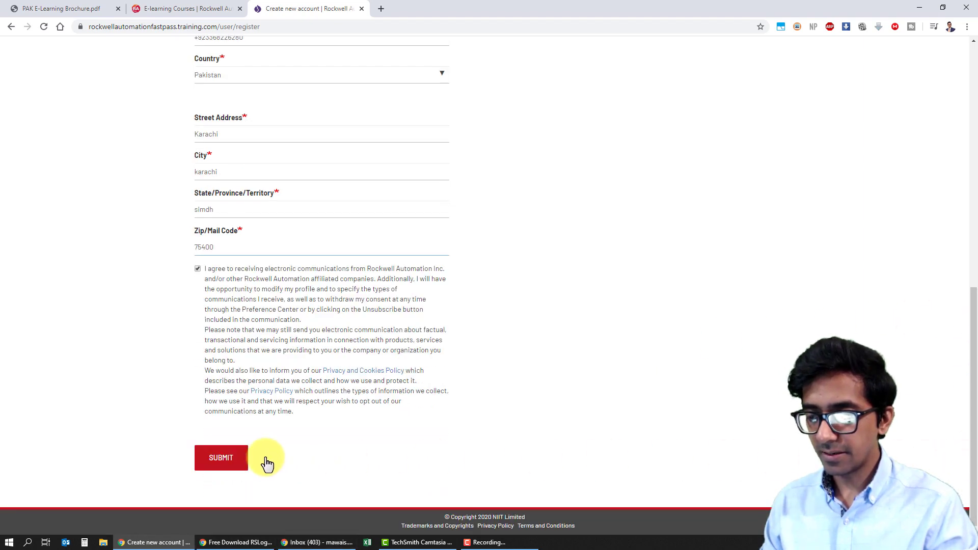
Step: Submit the completed registration form and open a new browser tab
click(237, 461)
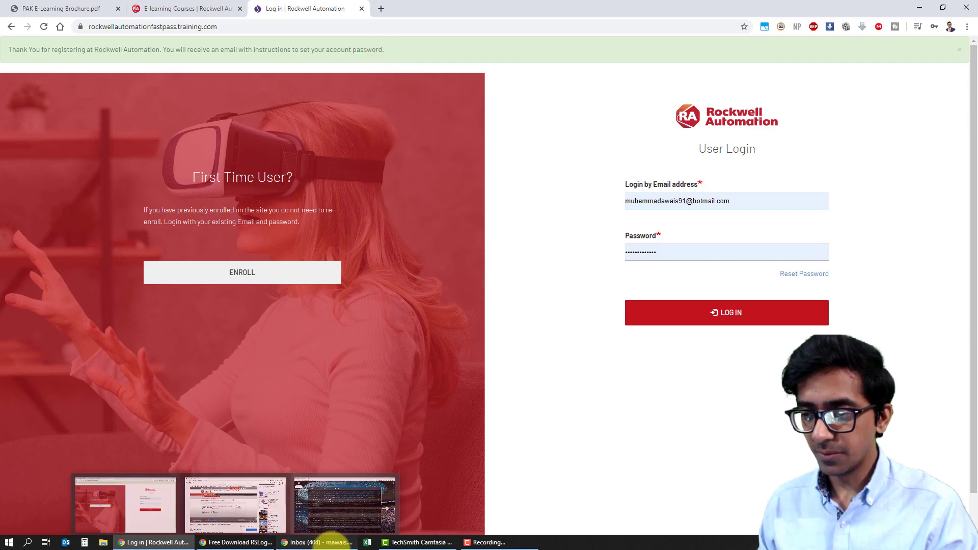
click(330, 542)
click(330, 542)
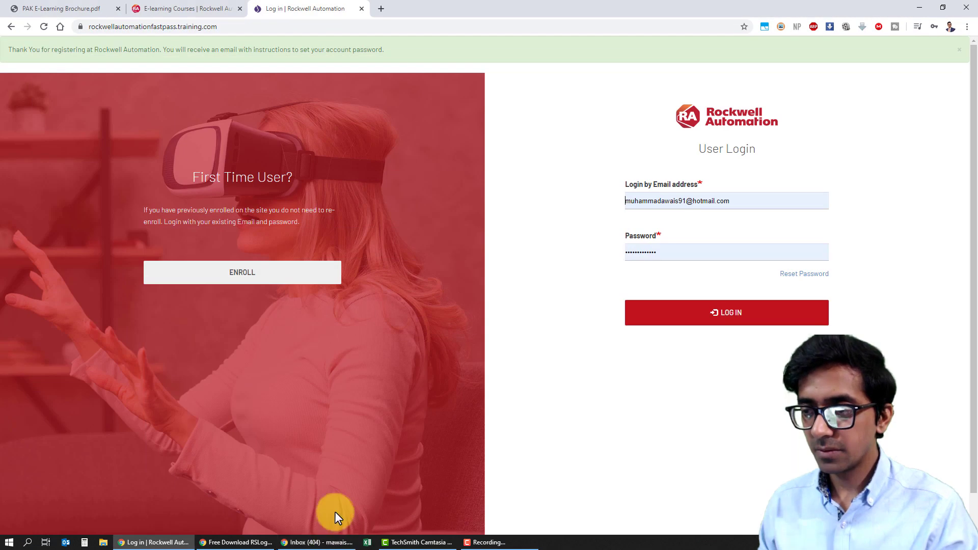
click(381, 9)
Step: Load gmail.com and open the Rockwell Automation 'Account details' email
text(gm)
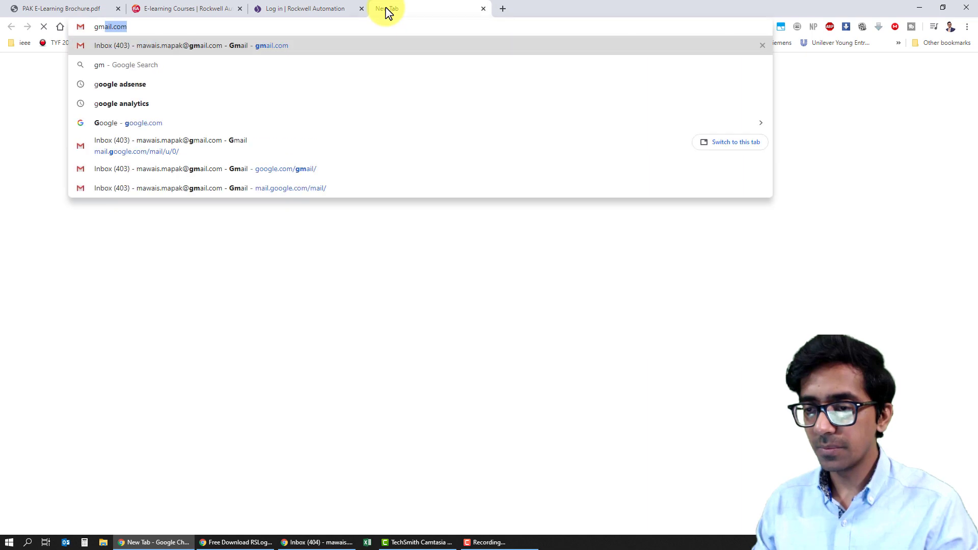
key(Return)
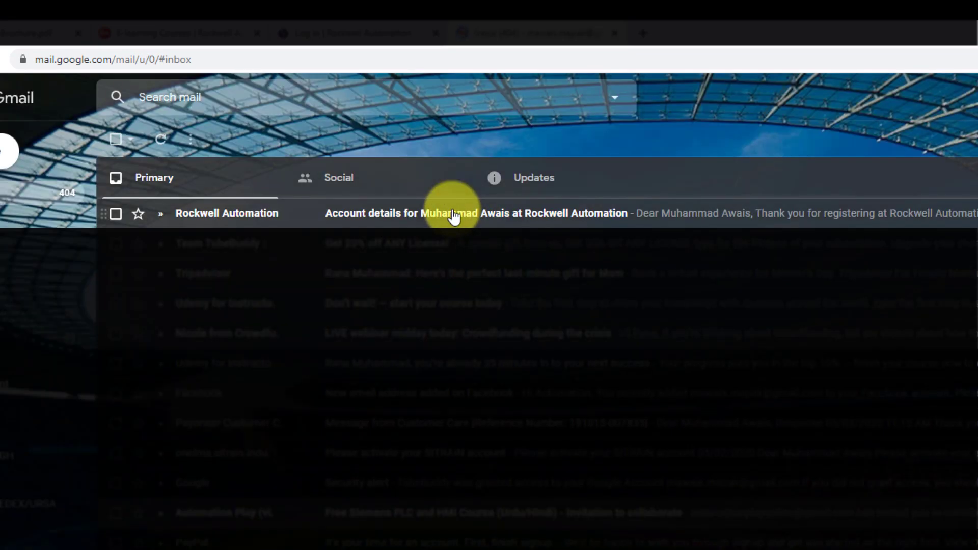
click(516, 220)
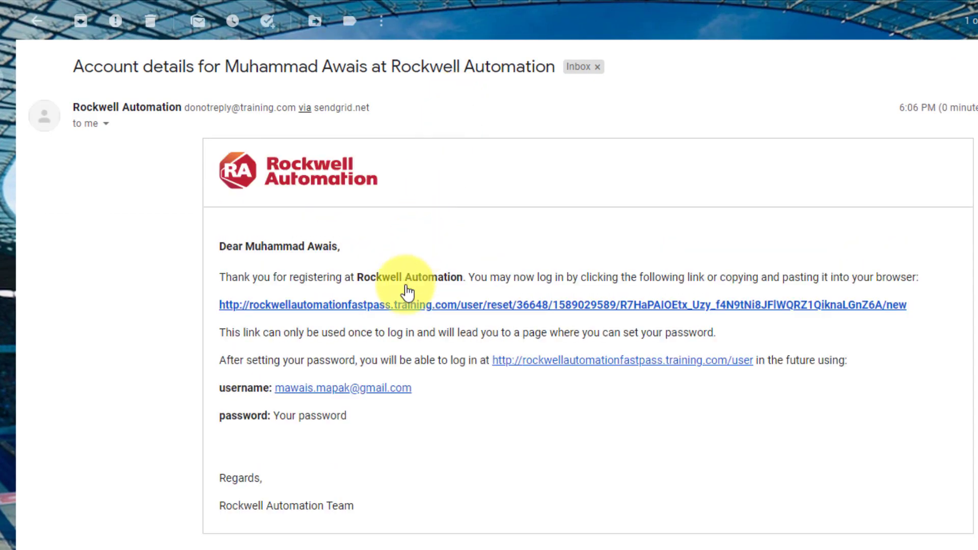
Step: Follow the one-time setup link, enter and confirm a new account password, and submit
click(674, 305)
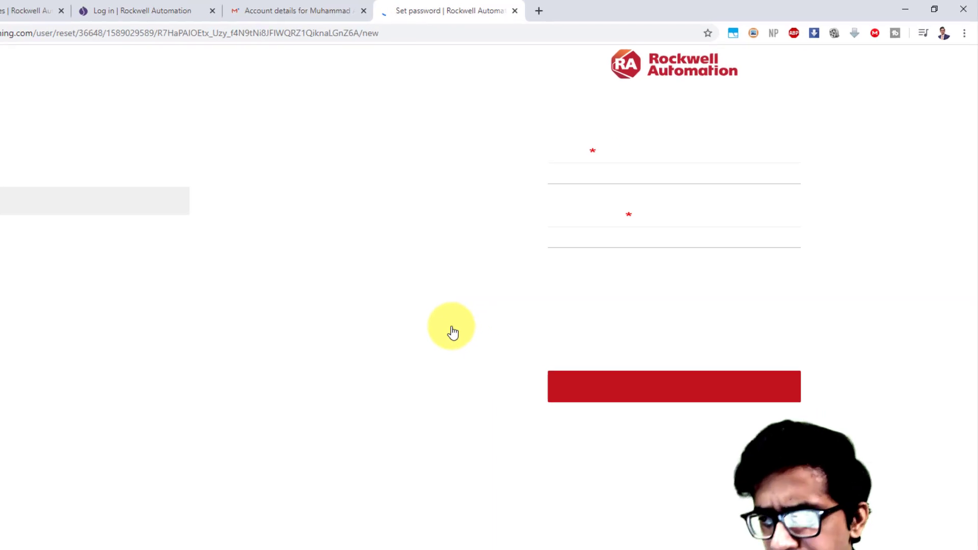
text(•••••••)
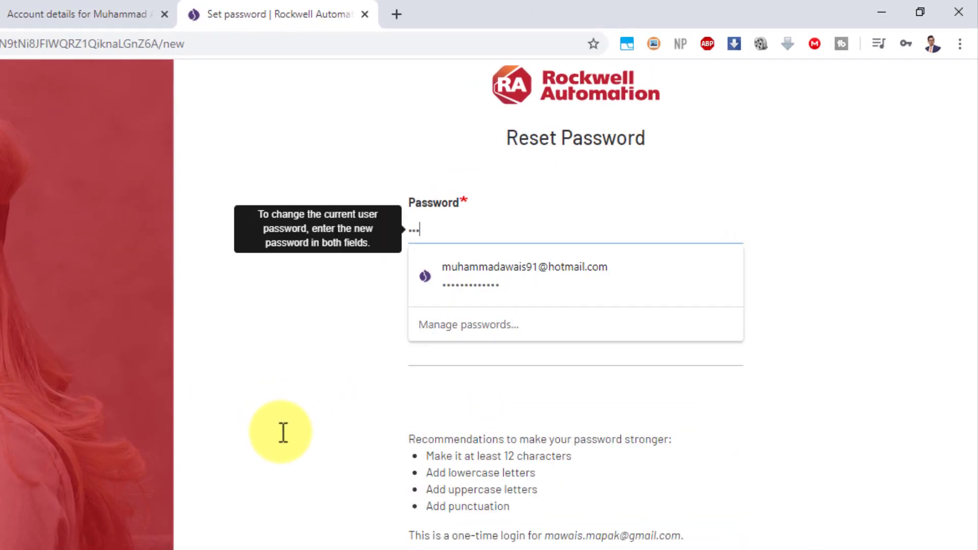
text(••••••)
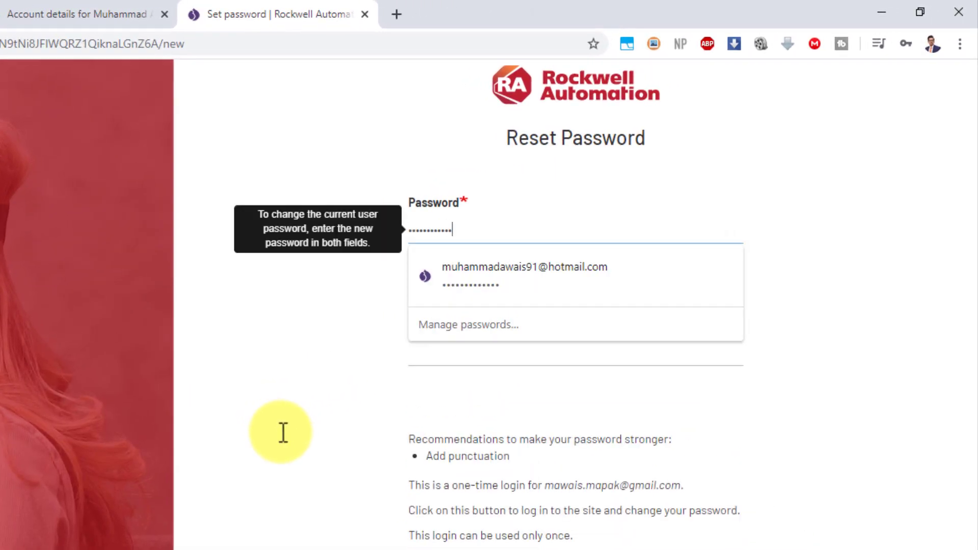
key(Tab)
text(•••••••)
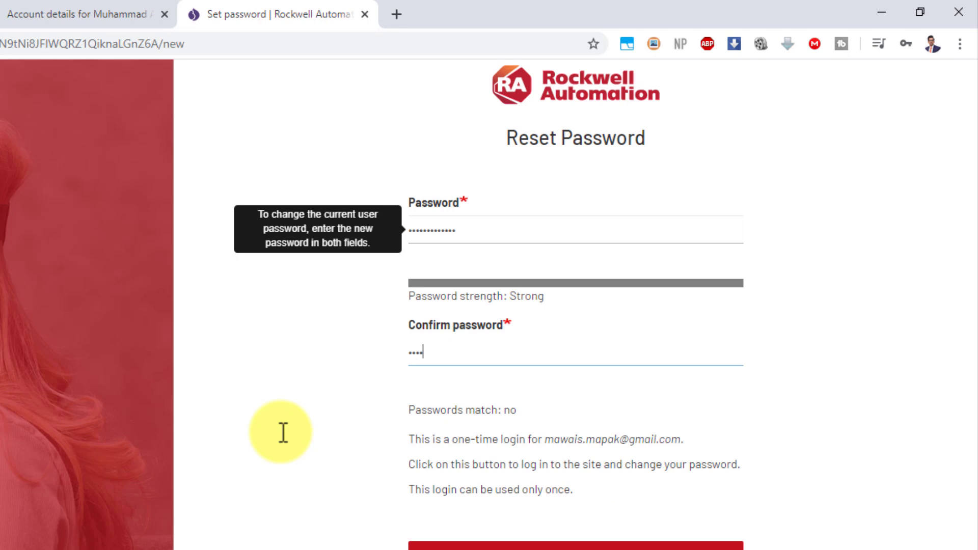
text(••••••)
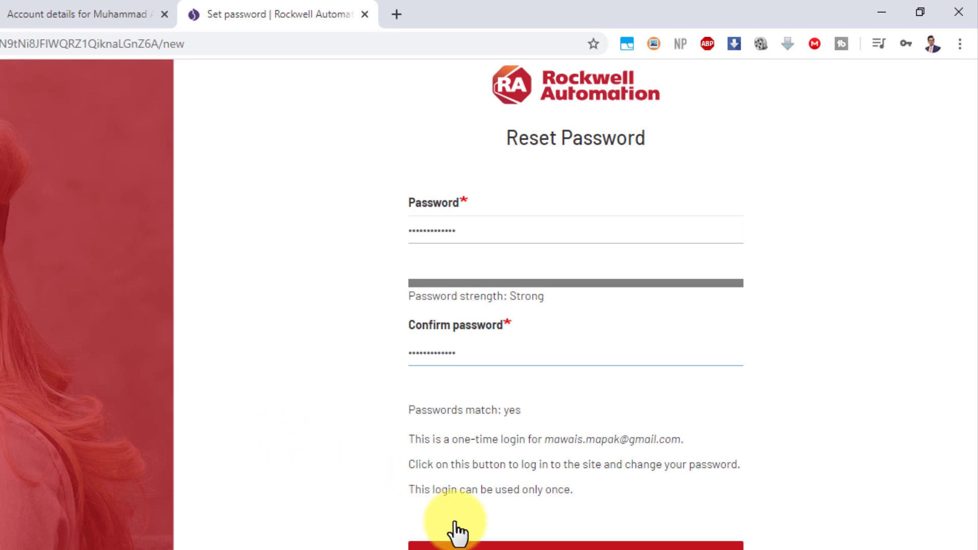
click(547, 545)
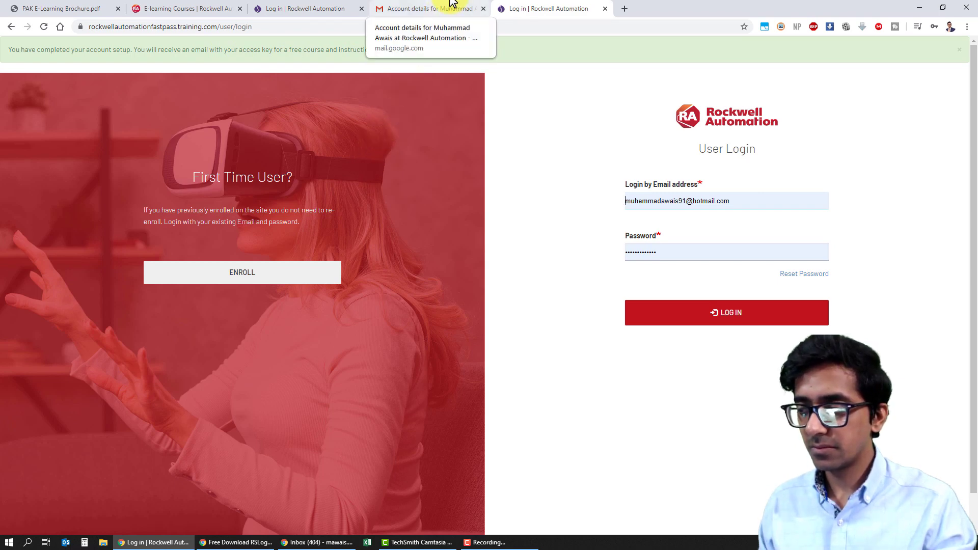
Step: Replace the prefilled FastPass login email with the registered Gmail address
key(ctrl+a)
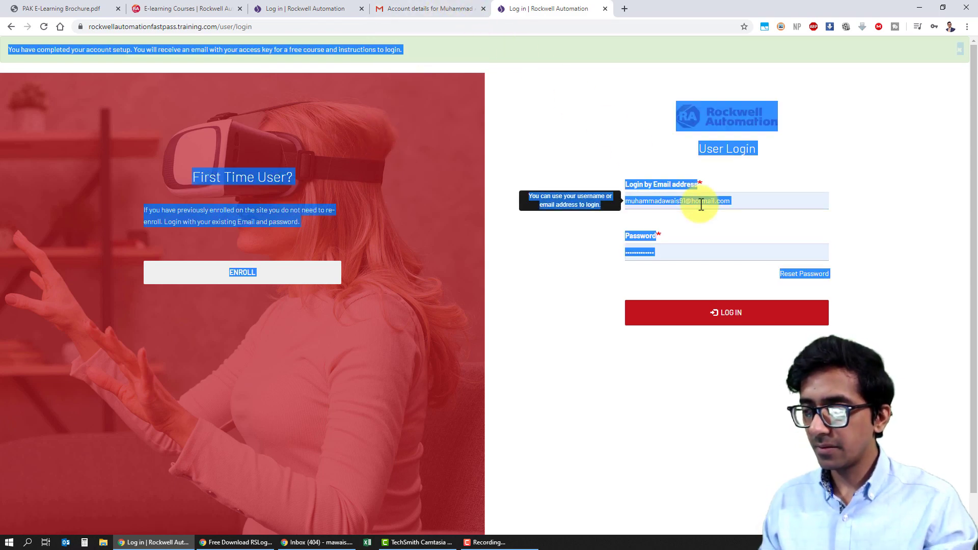
click(701, 204)
double_click(701, 203)
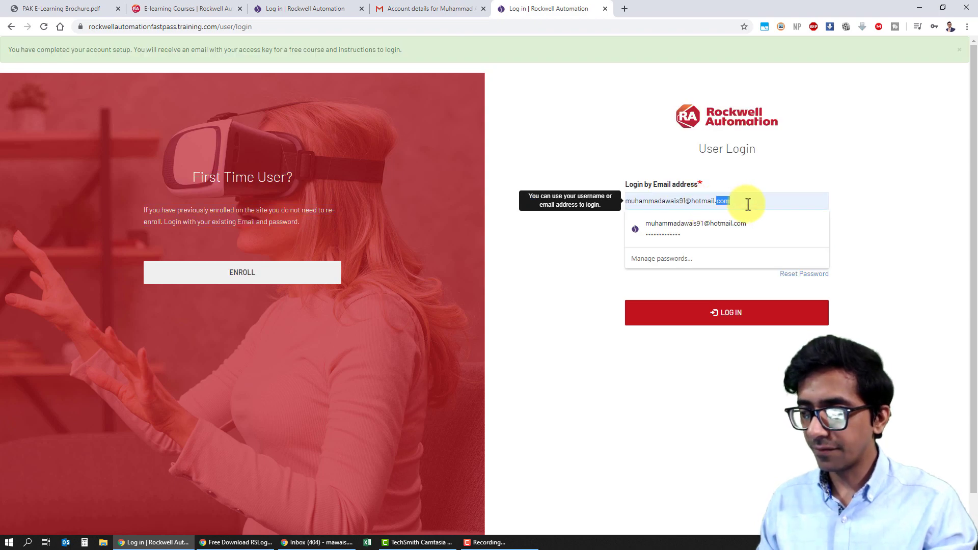
key(ctrl+a)
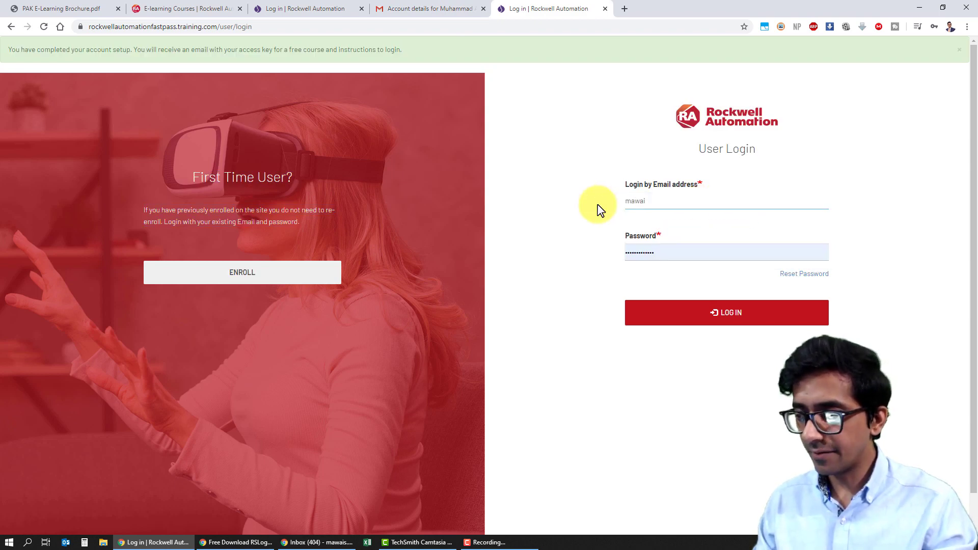
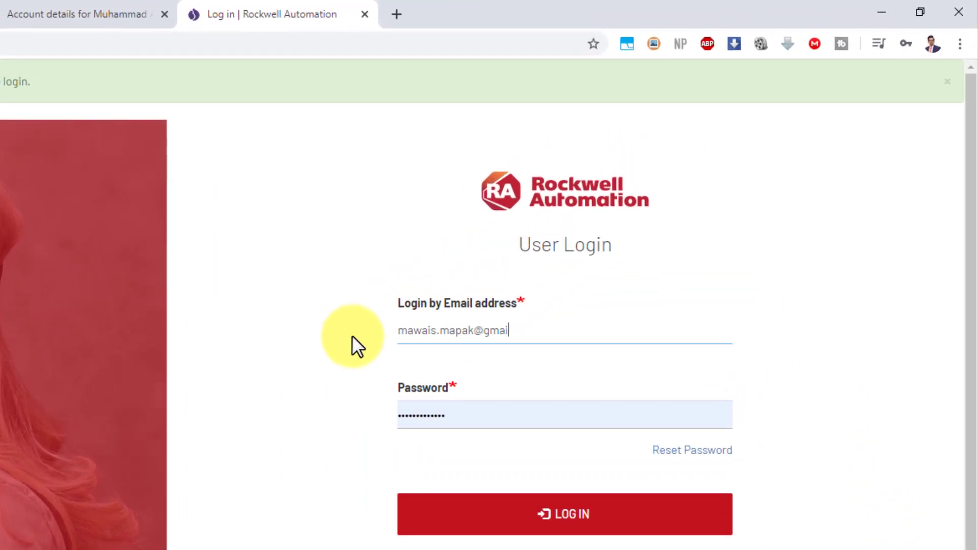
Step: Enter the account password, log in, and return to the Gmail tab
key(Tab)
text(•••••••)
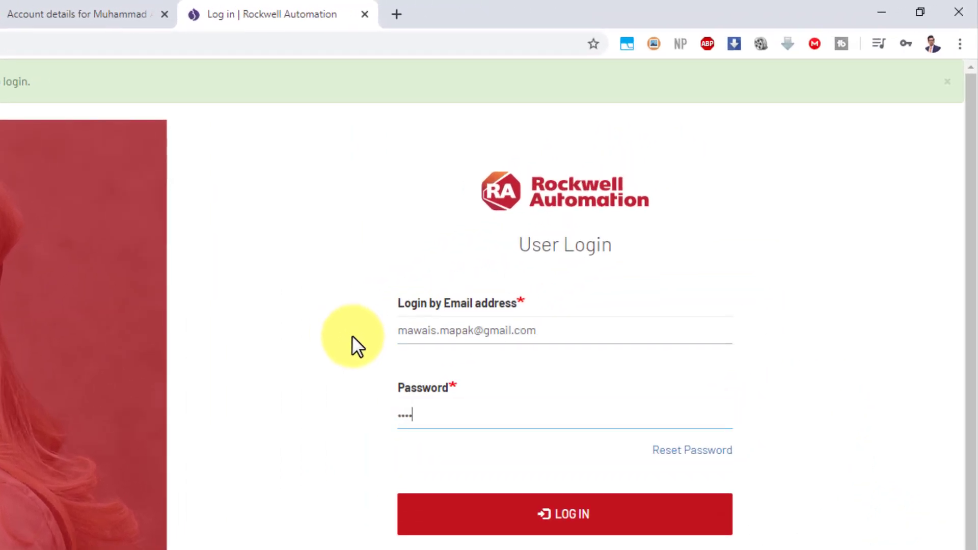
text(••••••)
click(644, 530)
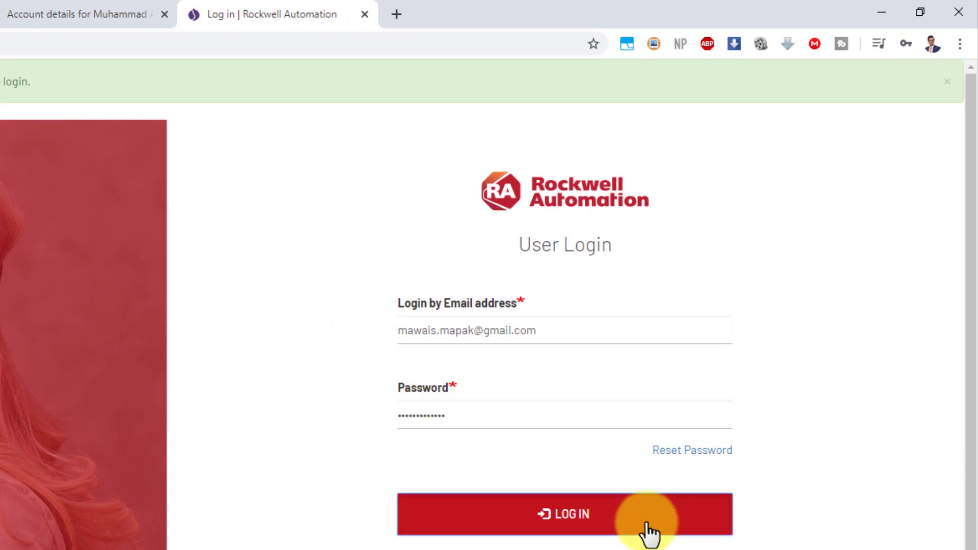
click(126, 23)
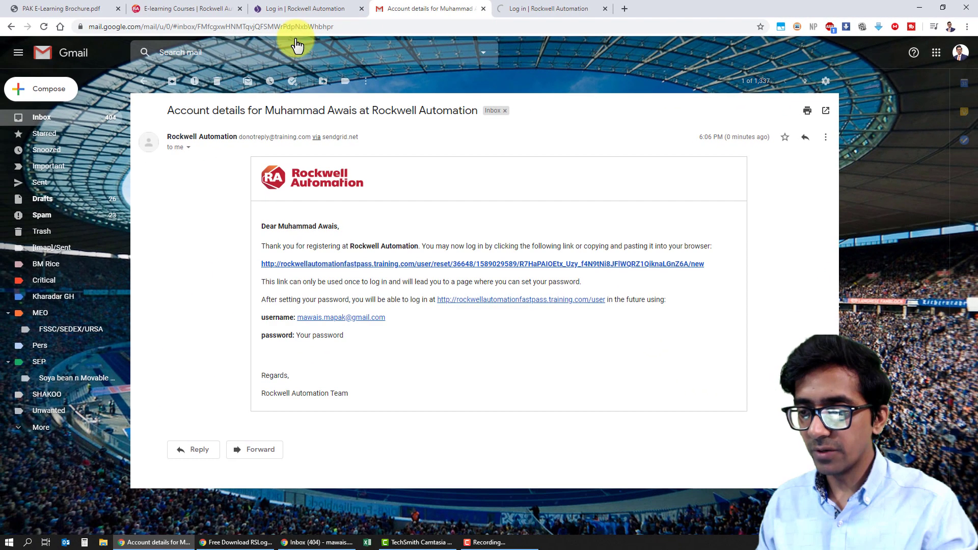
Step: Open the new Rockwell welcome email, select its access key, and return to the dashboard
key(alt+Left)
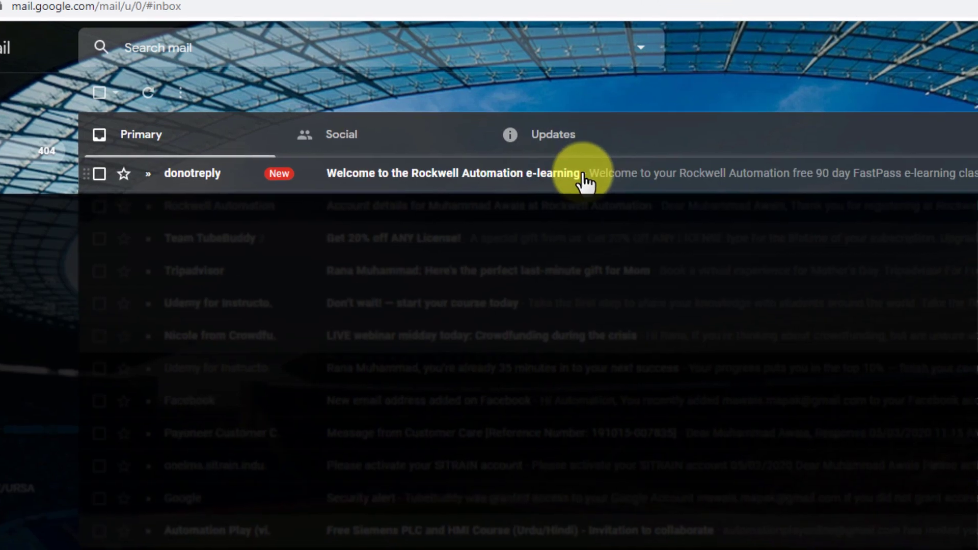
click(585, 181)
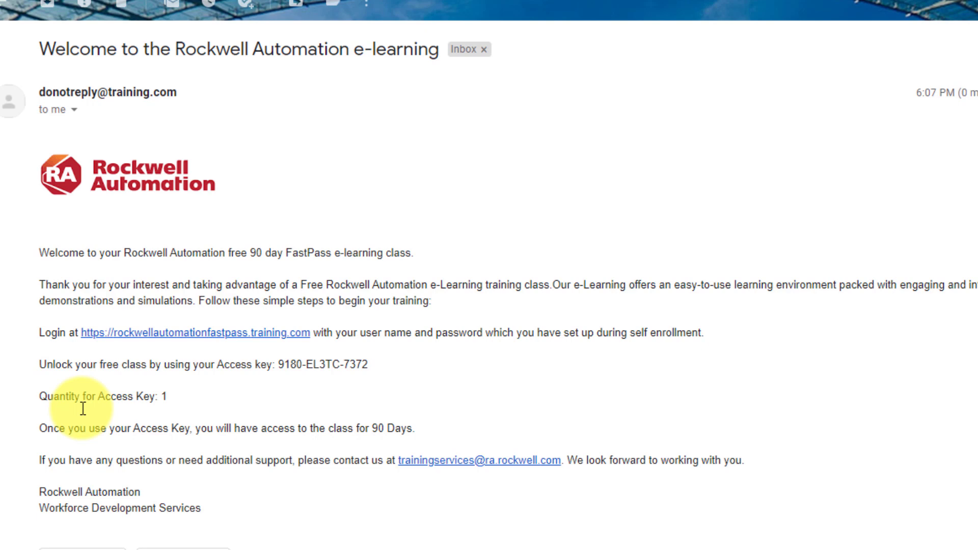
drag(279, 364, 377, 369)
key(ctrl+c)
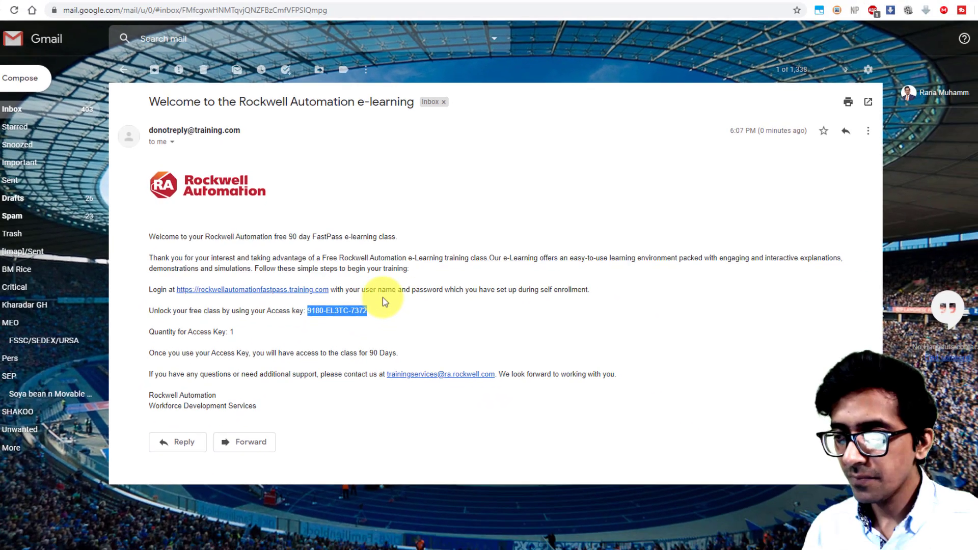
click(576, 6)
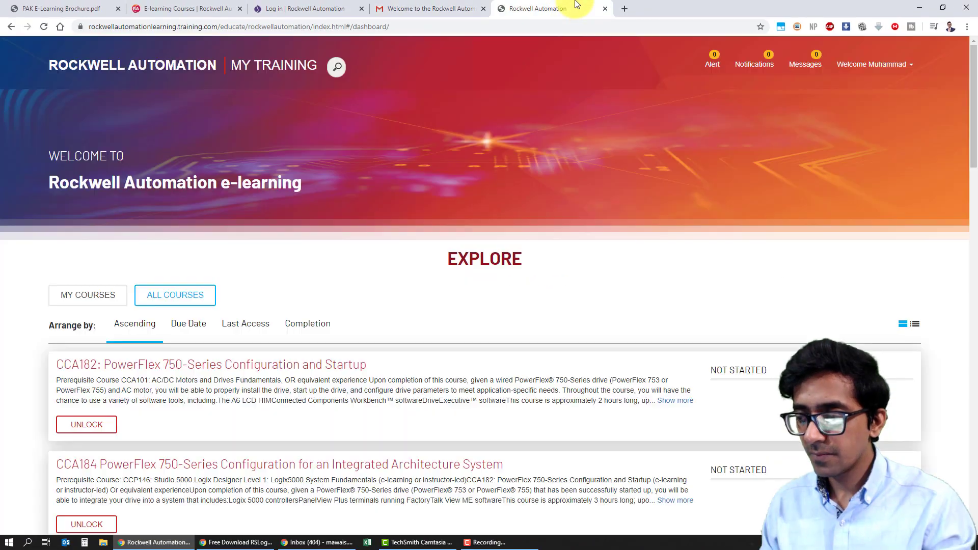
Step: Scroll the All Courses list and choose UNLOCK on a course to open the access-key prompt
scroll(973, 112, down, 4)
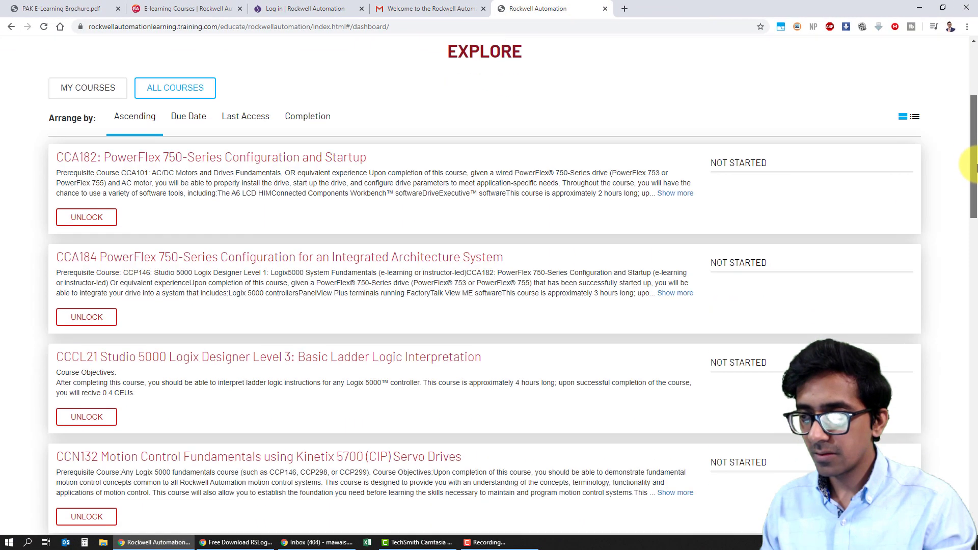
click(433, 8)
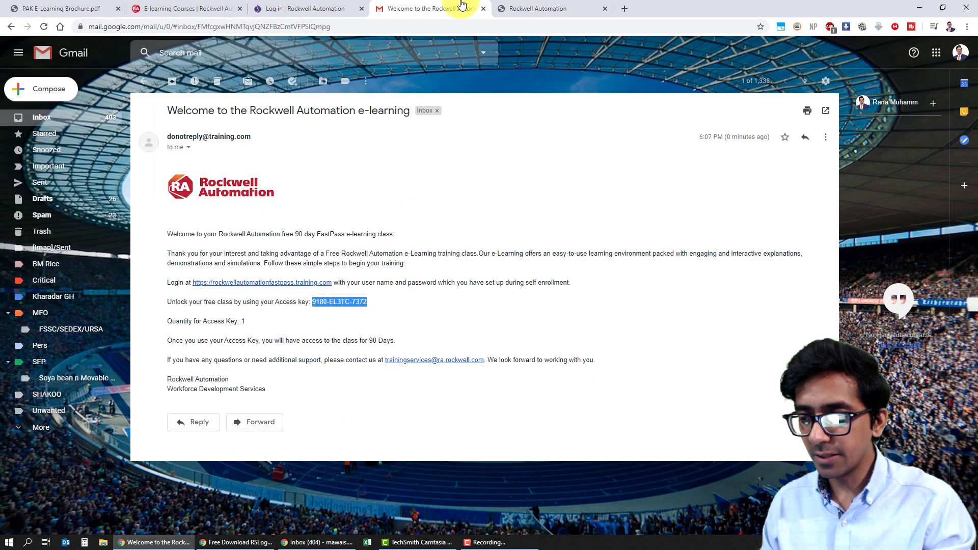
click(547, 7)
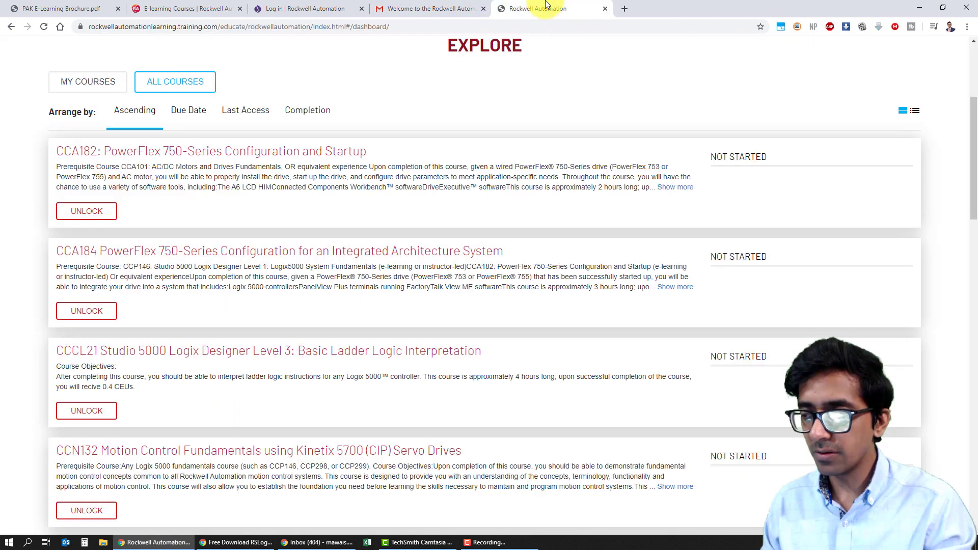
drag(974, 163, 975, 348)
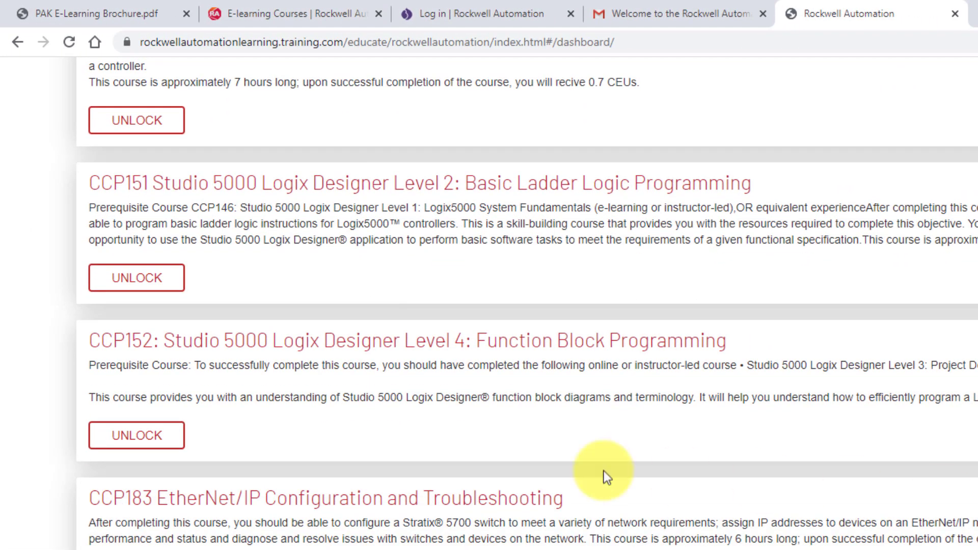
click(136, 436)
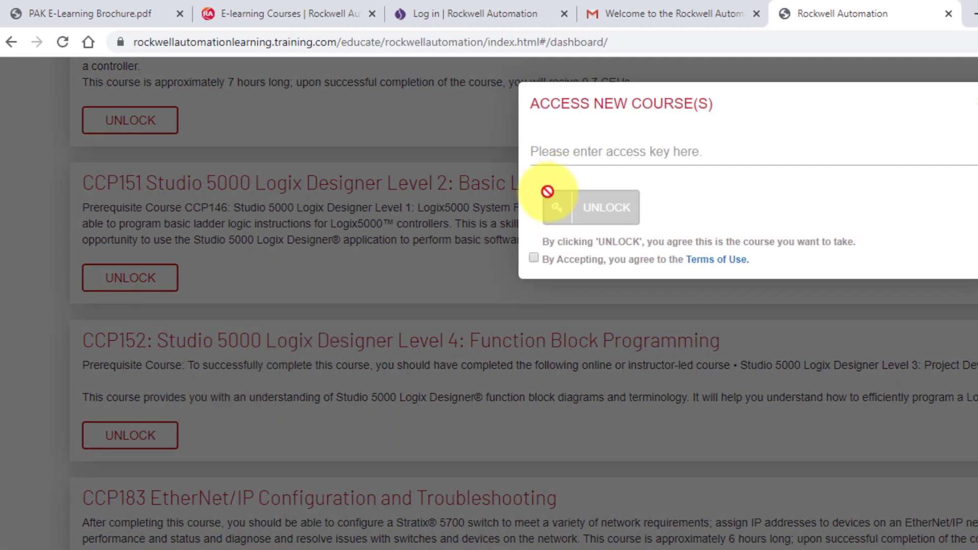
Step: Paste the emailed access key into the access prompt and verify it against the email
key(ctrl+v)
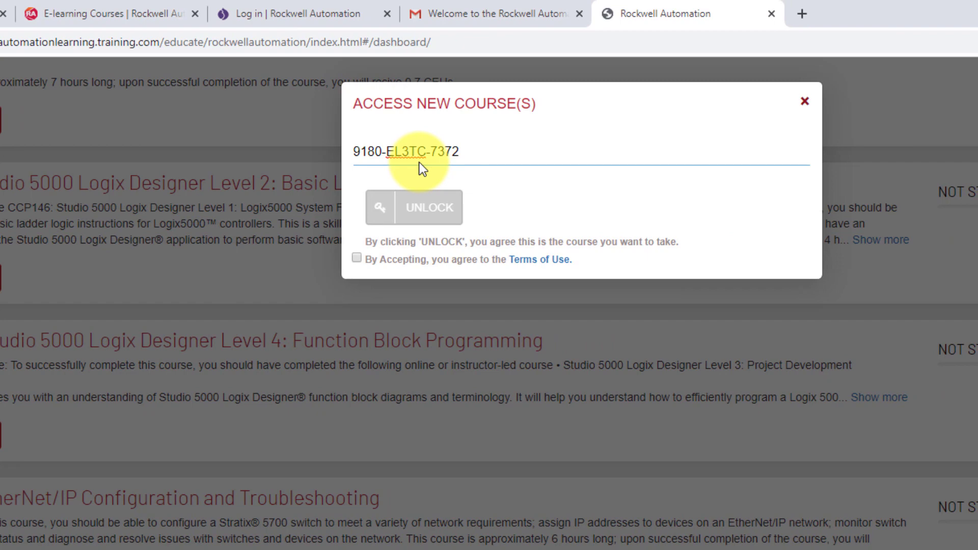
click(490, 10)
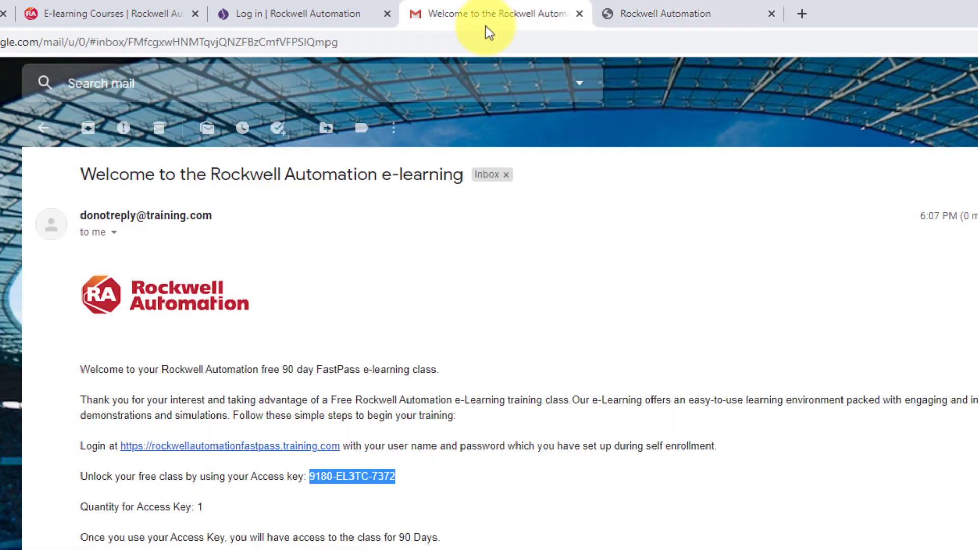
click(400, 482)
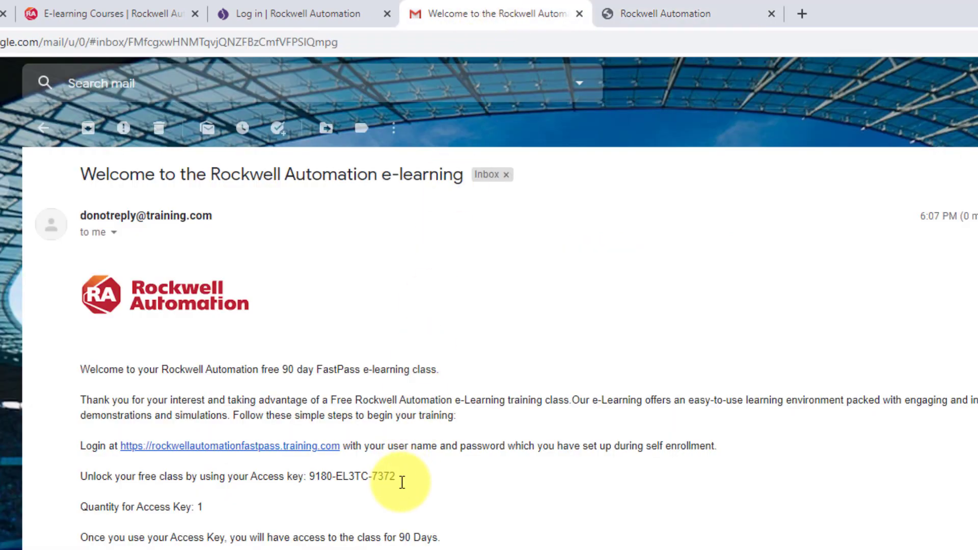
click(655, 12)
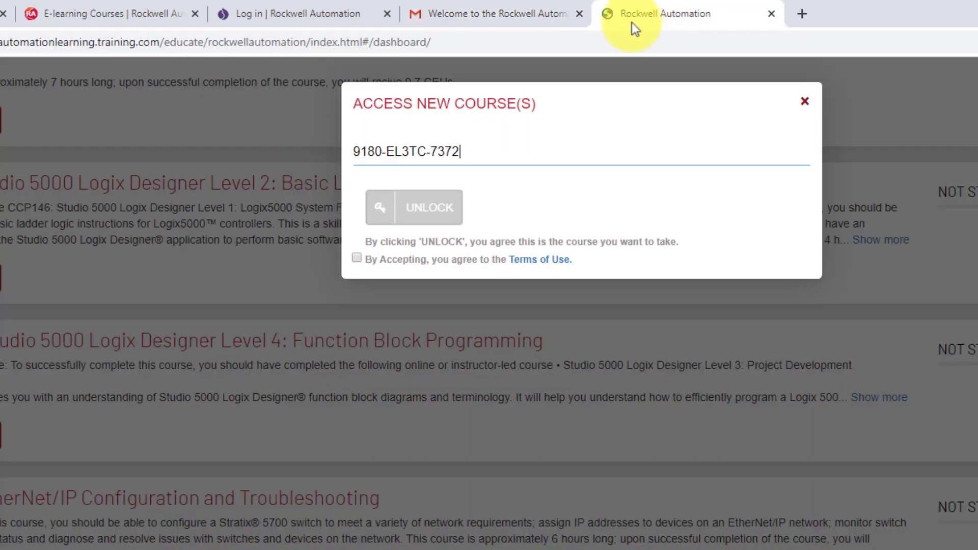
Step: Accept the Terms of Use and confirm unlocking the course with the key
click(356, 257)
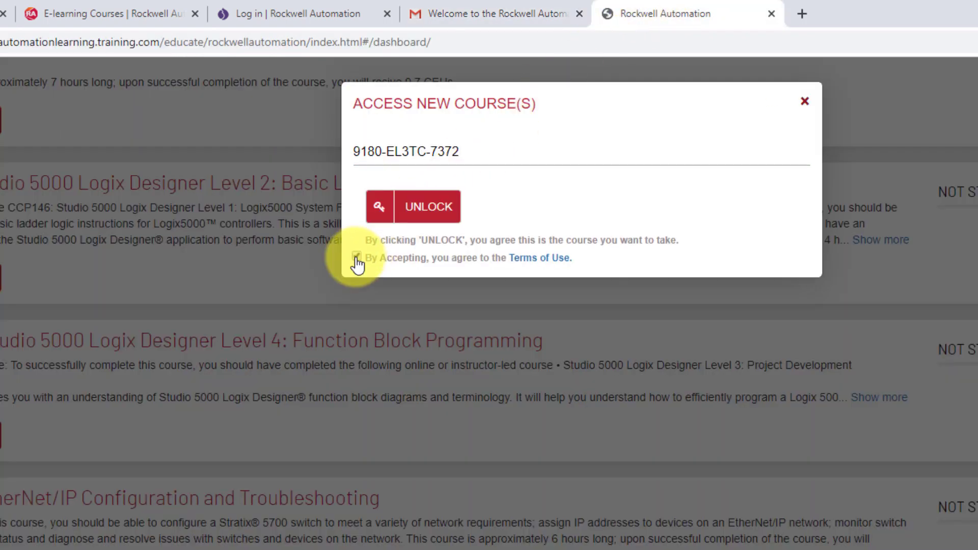
click(414, 214)
click(449, 218)
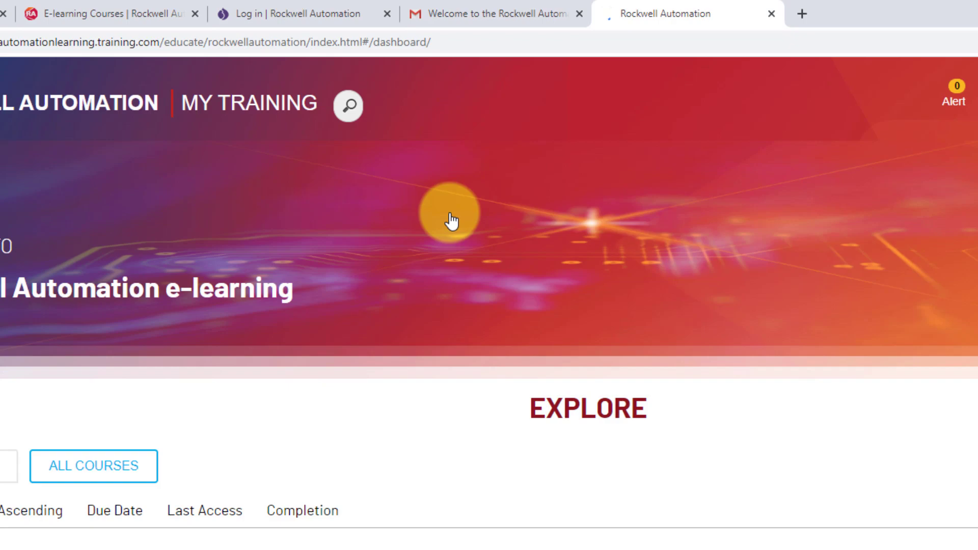
scroll(484, 255, down, 15)
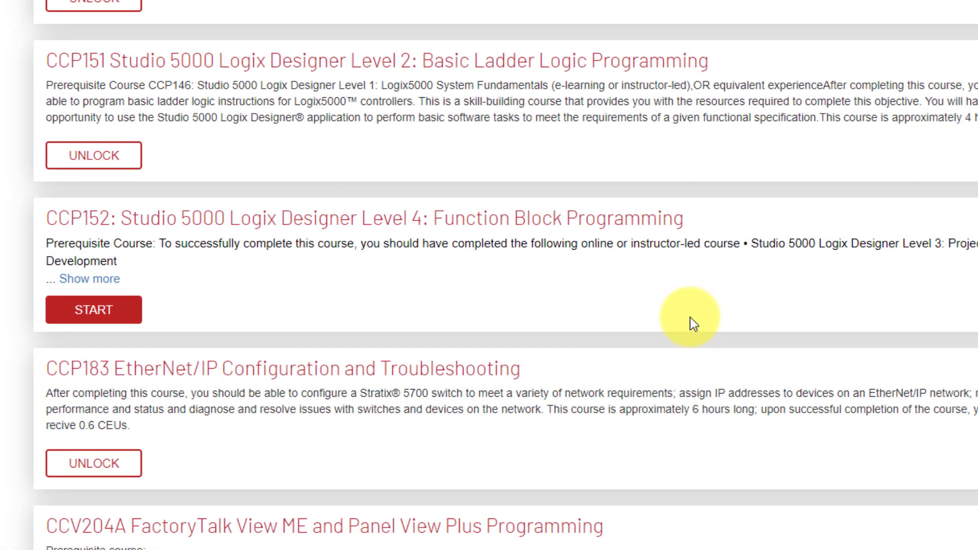
Step: Start the CCP152 Function Block Programming course and scroll through its lesson list, still at 0%
click(117, 320)
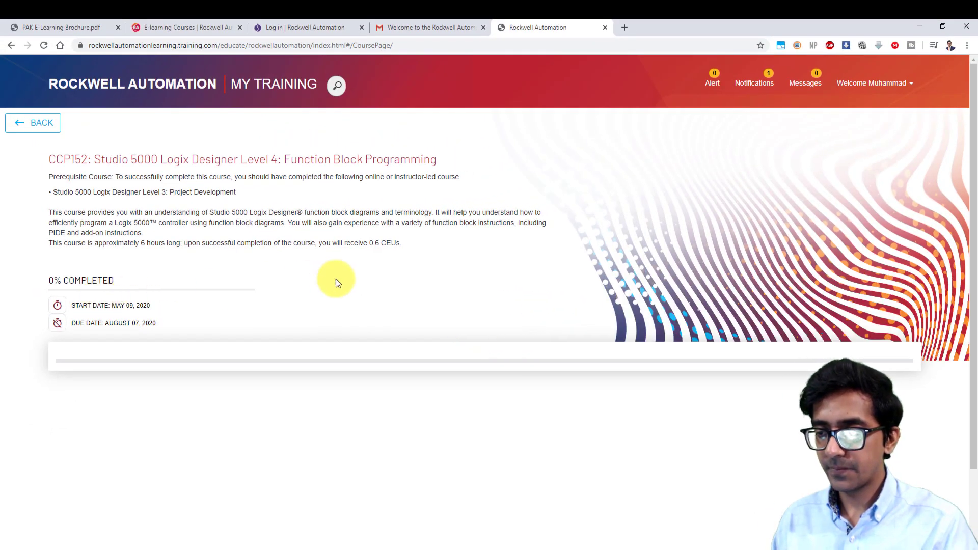
mouse_move(971, 99)
mouse_down()
mouse_move(974, 354)
mouse_move(976, 102)
mouse_up()
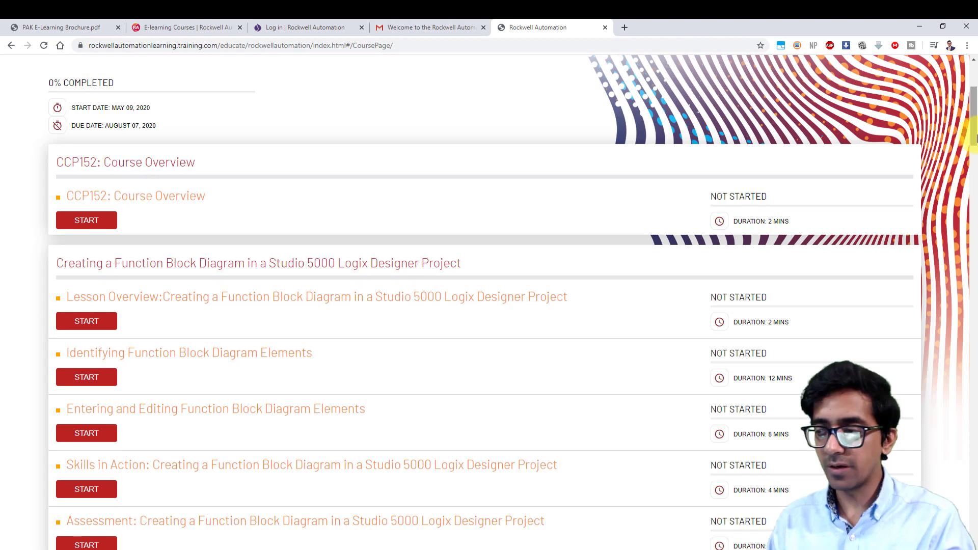
scroll(976, 127, up, 1)
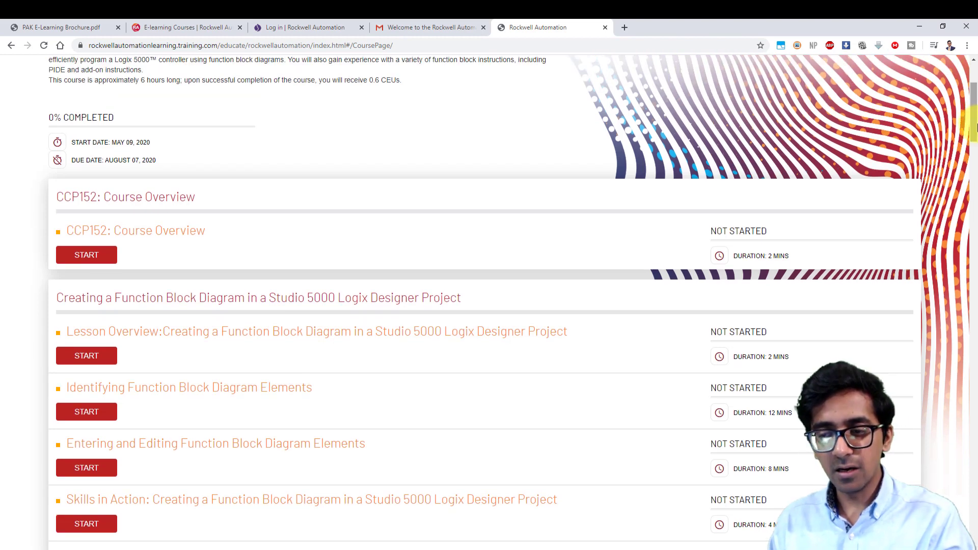
scroll(975, 123, up, 5)
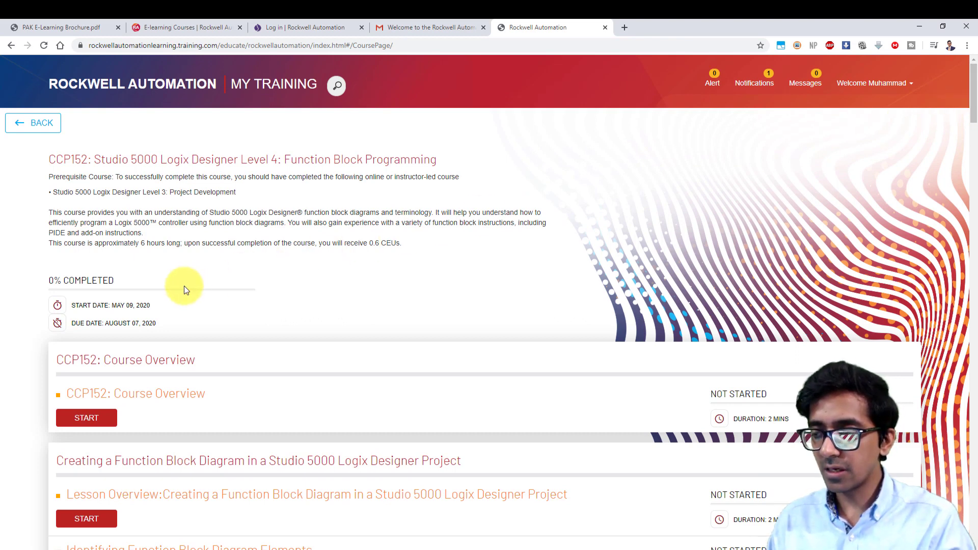
click(170, 23)
Step: Scroll the PAK E-Learning Brochure to the FastPass, Single, Group and Multi User offerings table
click(105, 24)
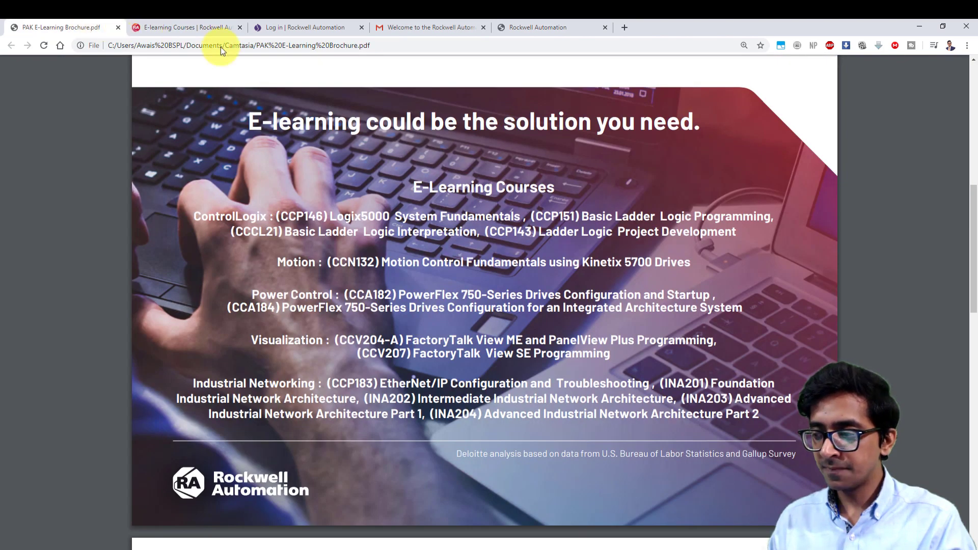
drag(964, 210, 976, 417)
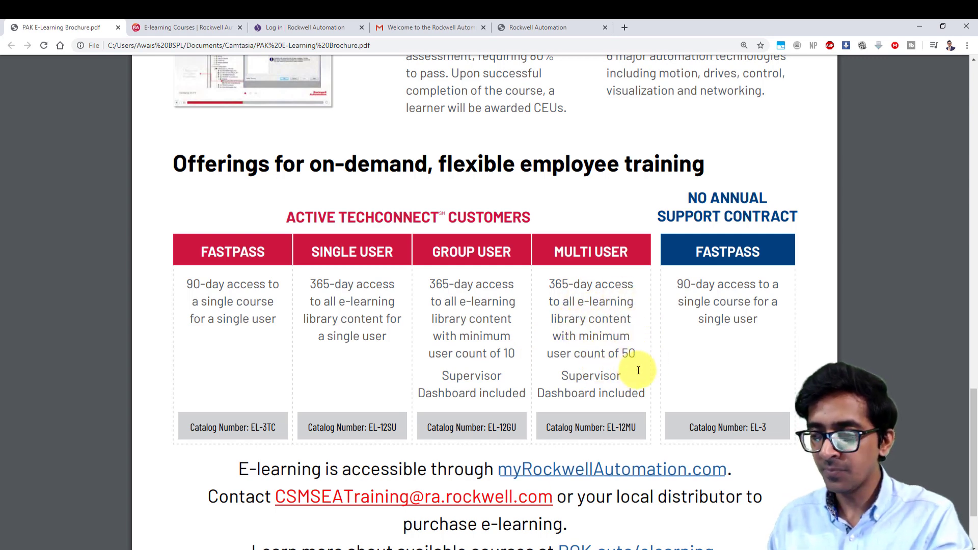
scroll(962, 454, down, 1)
scroll(973, 440, up, 1)
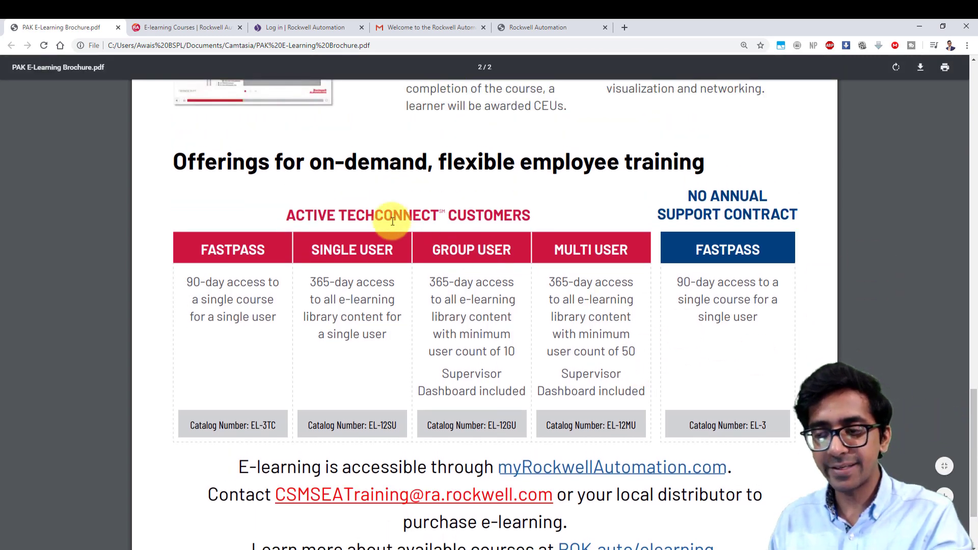